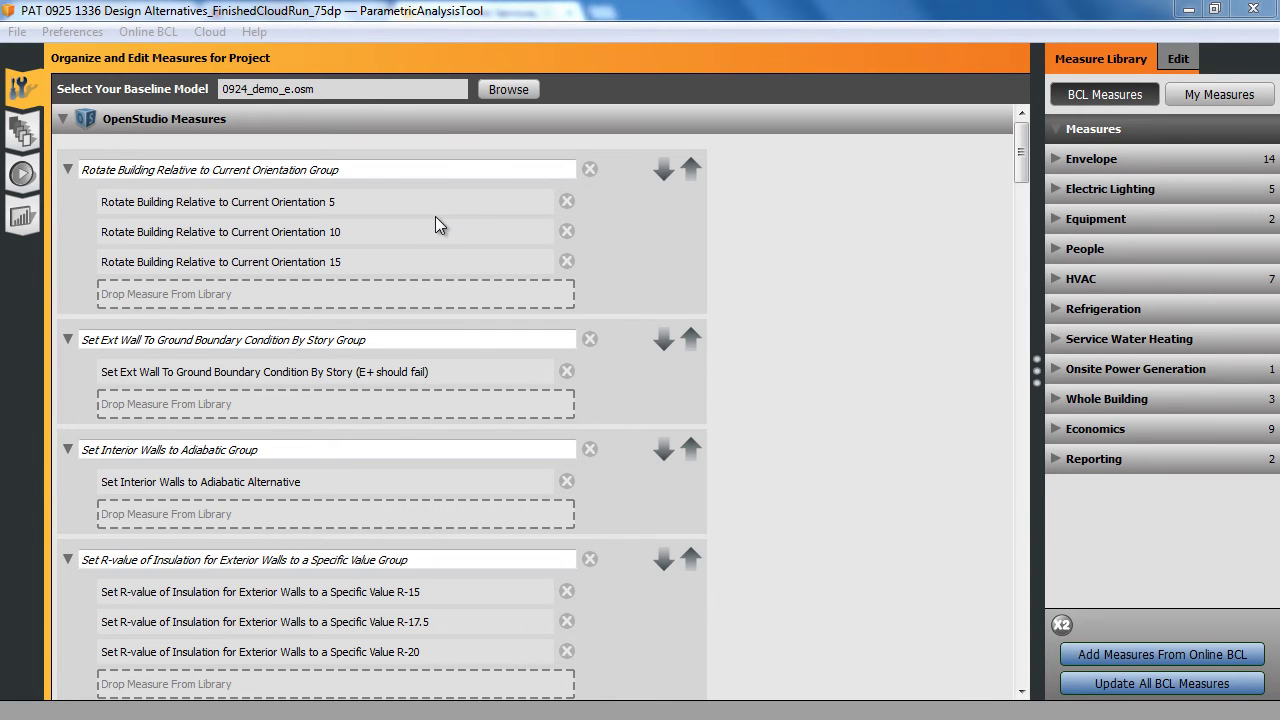
Focus PAT and switch from the measures list to the Design Alternatives page
{"action": "left_click", "coordinate": [20, 138]}
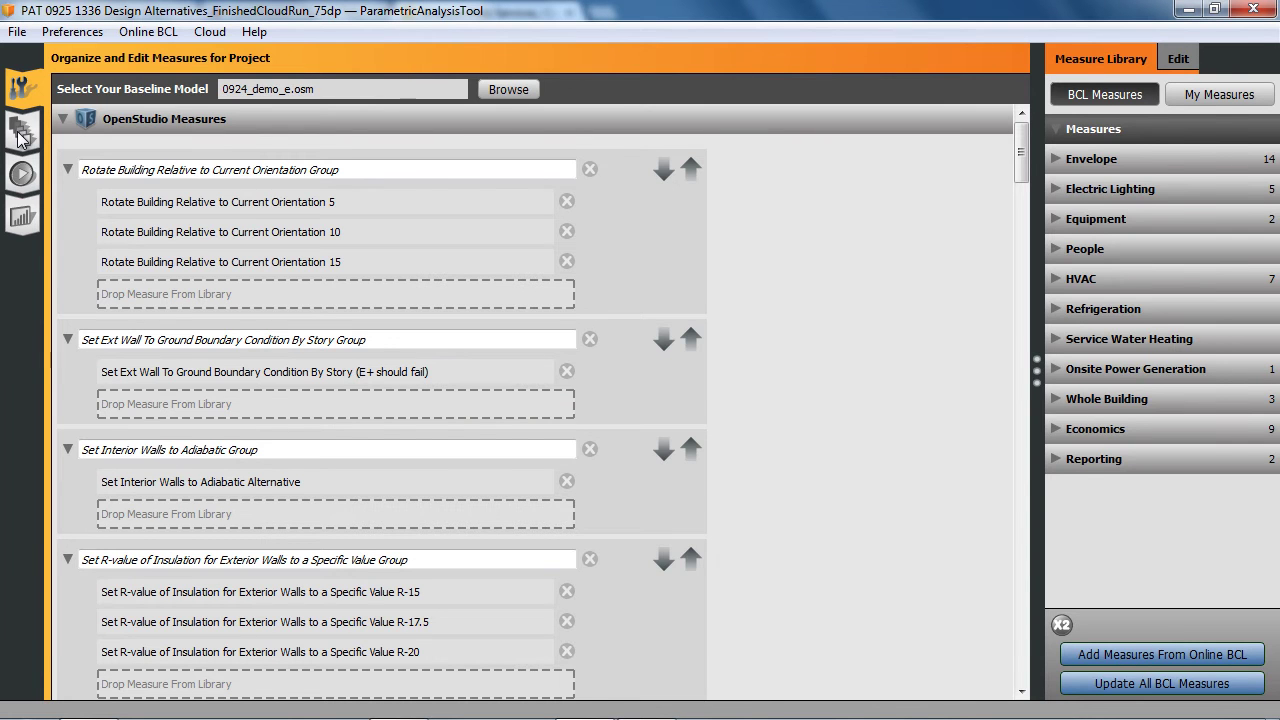
{"action": "left_click", "coordinate": [20, 138]}
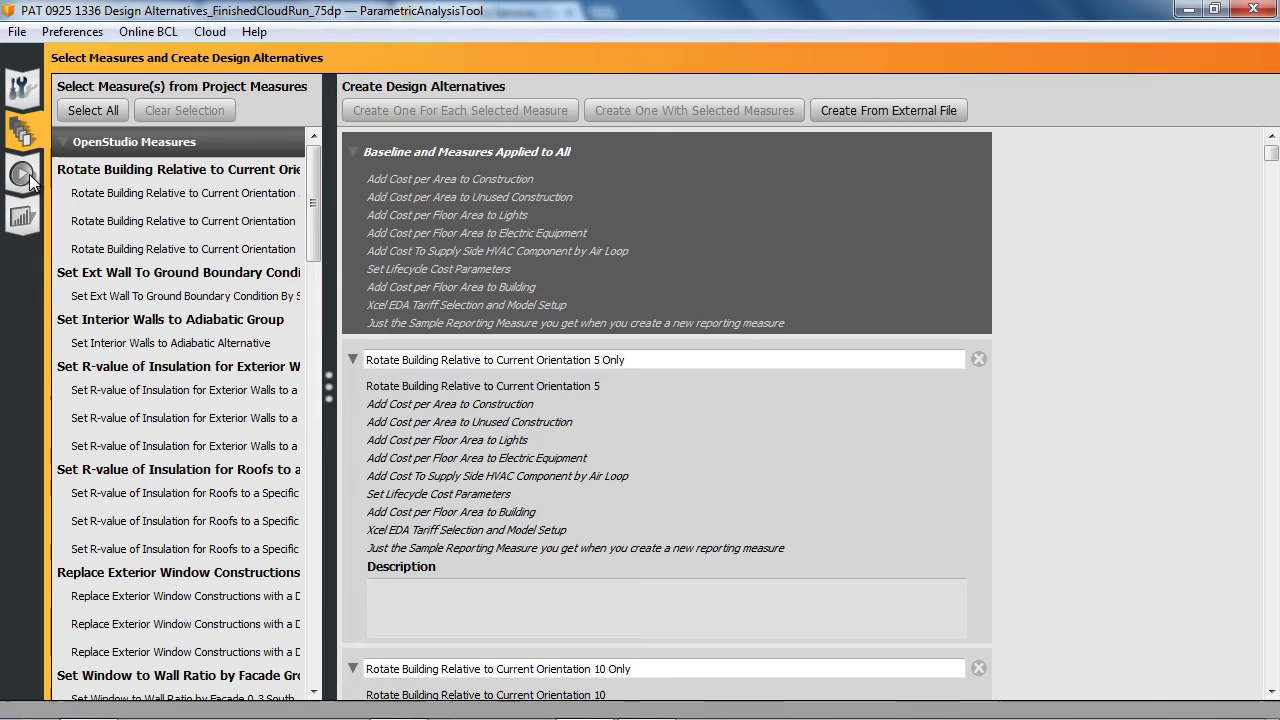
In Run Simulations, try the Orientation 5, 10, 15 rows, then Select All alternatives
{"action": "left_click", "coordinate": [22, 176]}
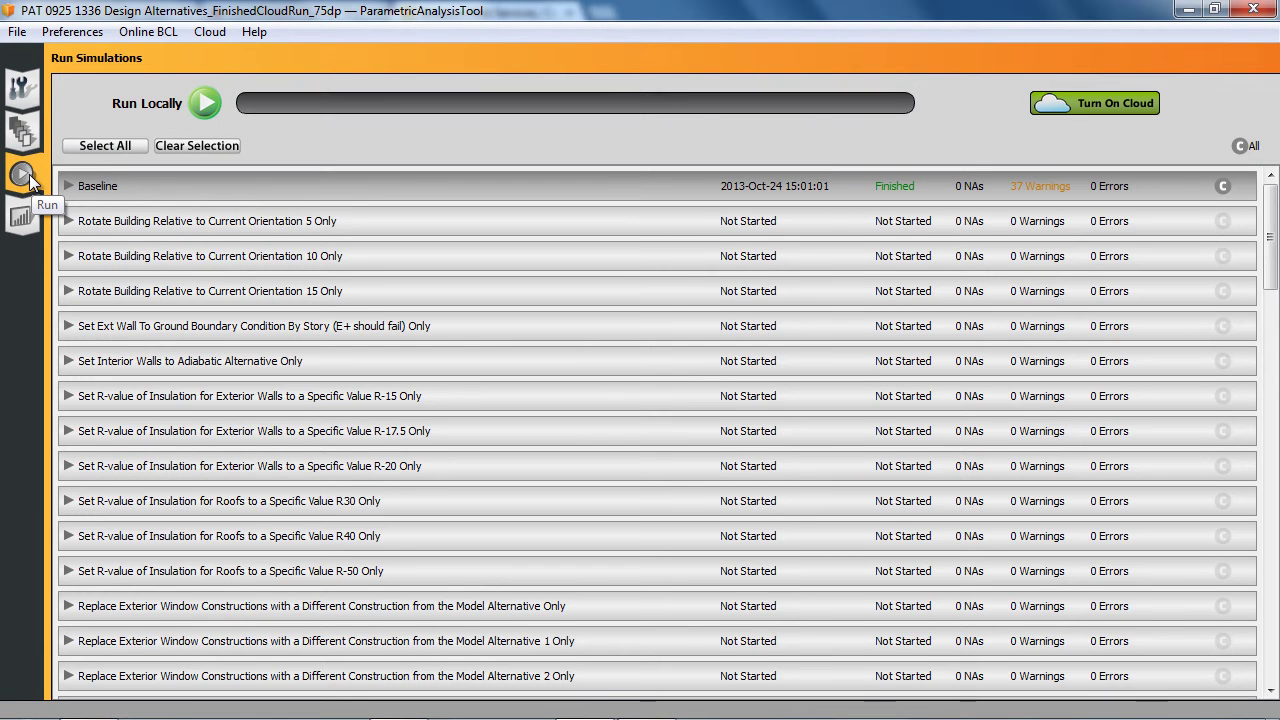
{"action": "left_click", "coordinate": [181, 222]}
{"action": "left_click", "coordinate": [196, 257]}
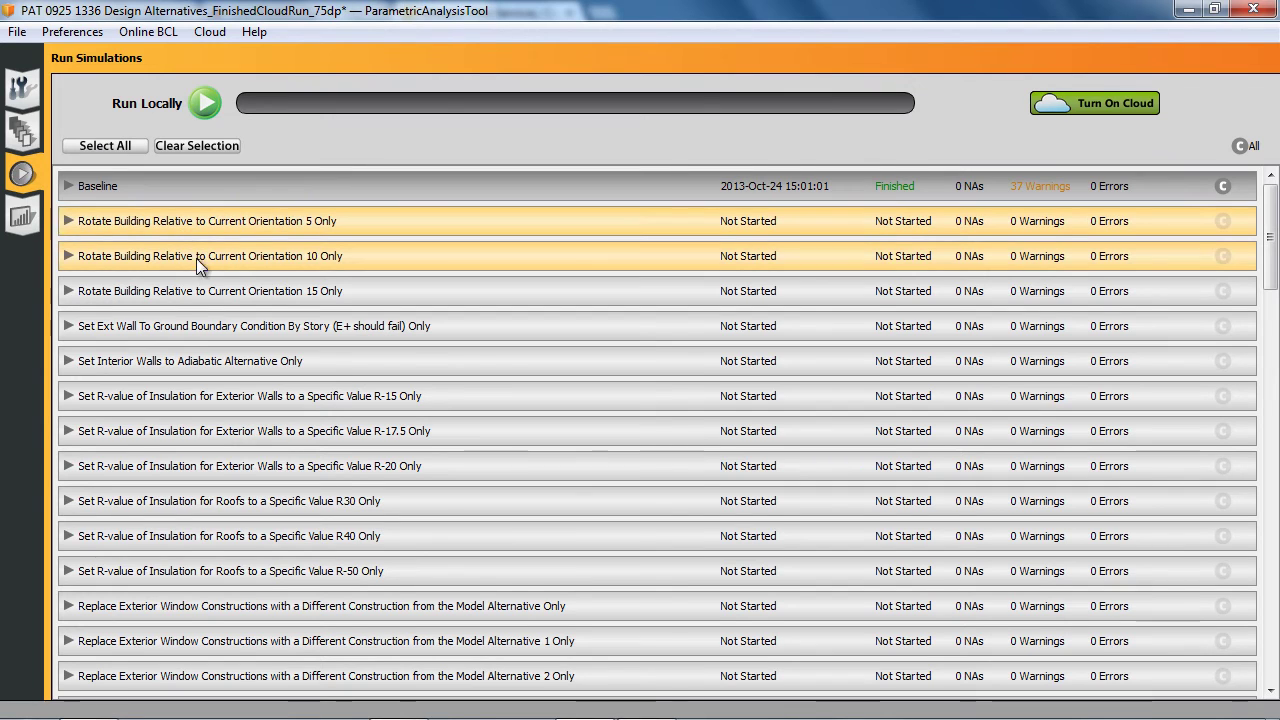
{"action": "left_click", "coordinate": [206, 289]}
{"action": "left_click", "coordinate": [225, 326]}
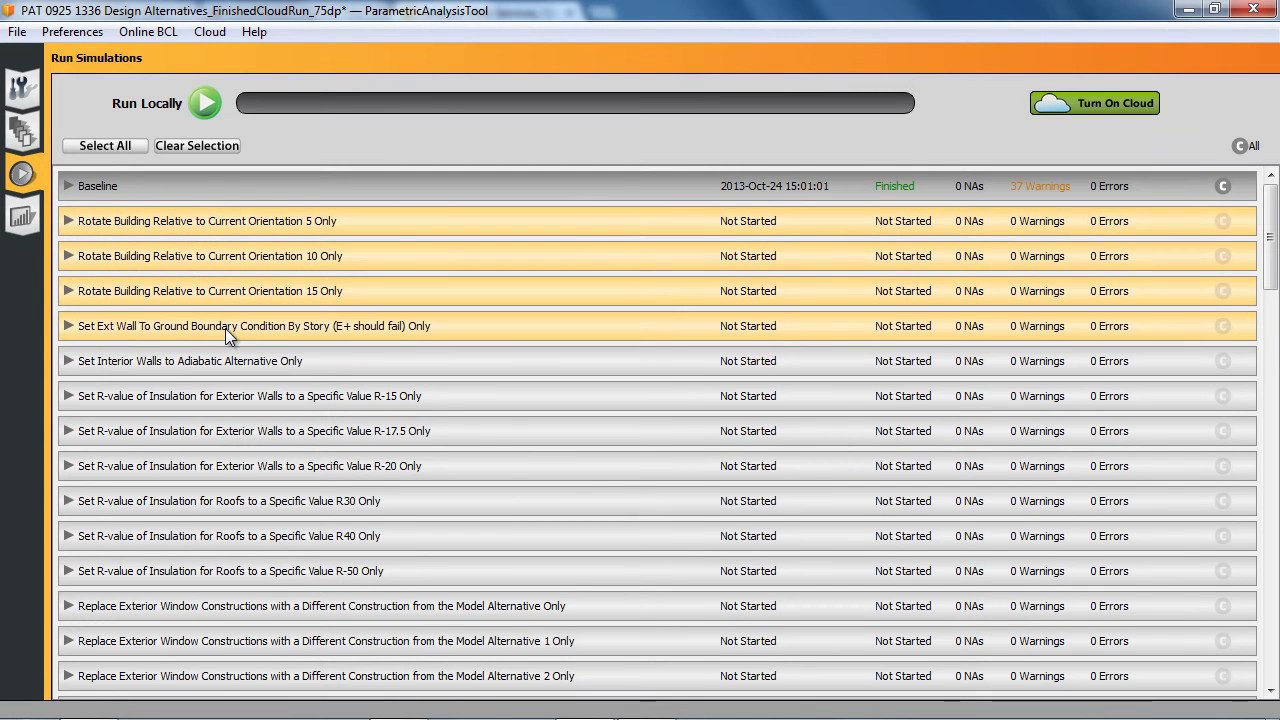
{"action": "left_click", "coordinate": [225, 328]}
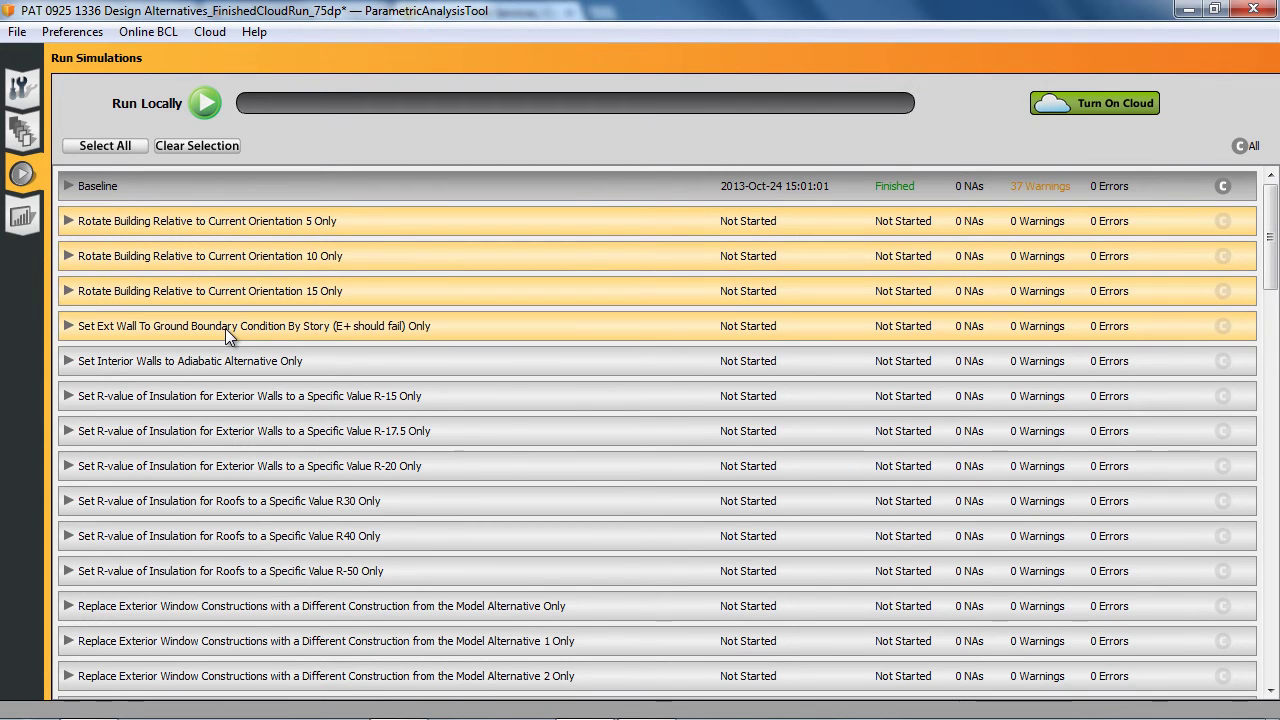
{"action": "left_click", "coordinate": [110, 148]}
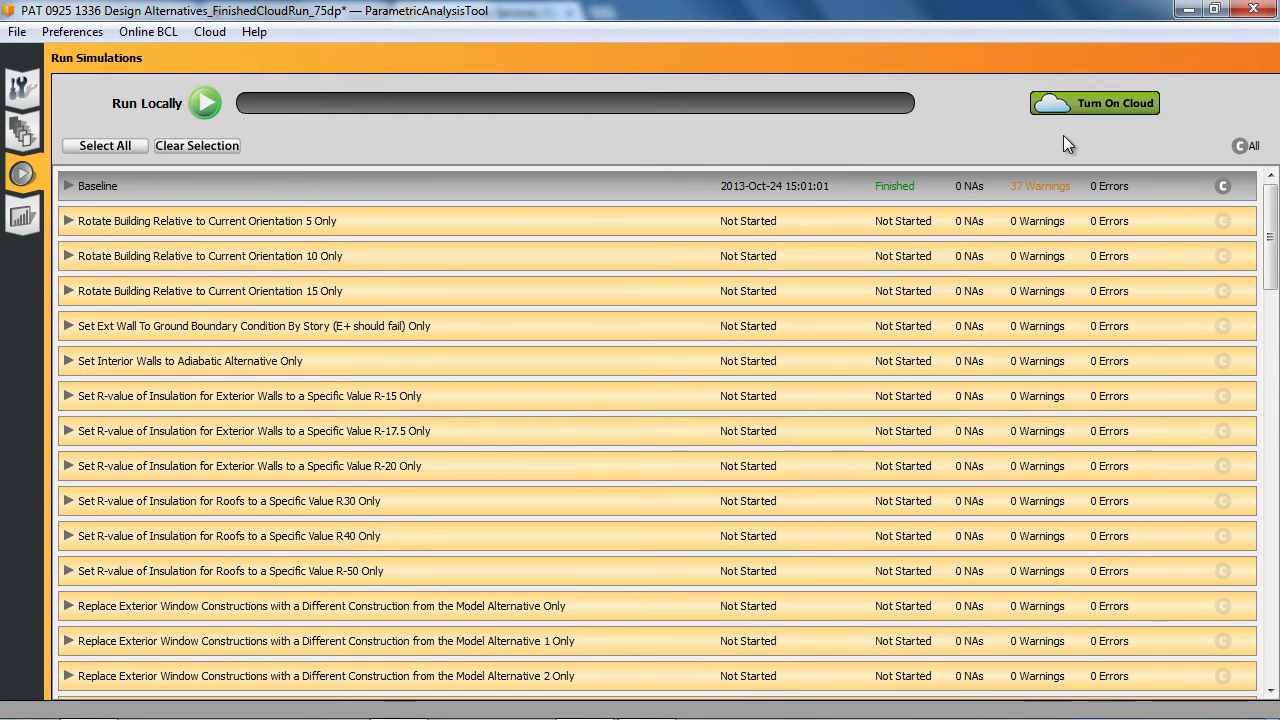
Bring up Amazon EC2 Cloud Settings with keys and license, checking aws.amazon.com alongside
{"action": "left_click", "coordinate": [212, 33]}
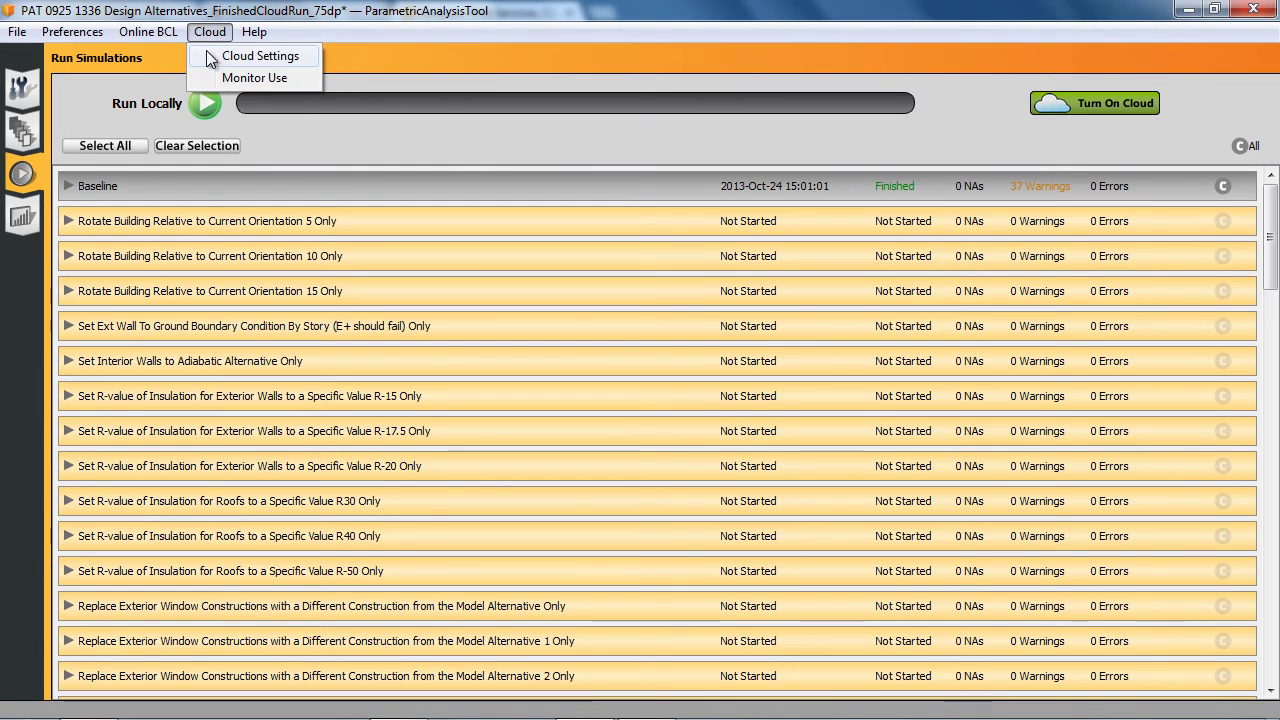
{"action": "left_click", "coordinate": [212, 57]}
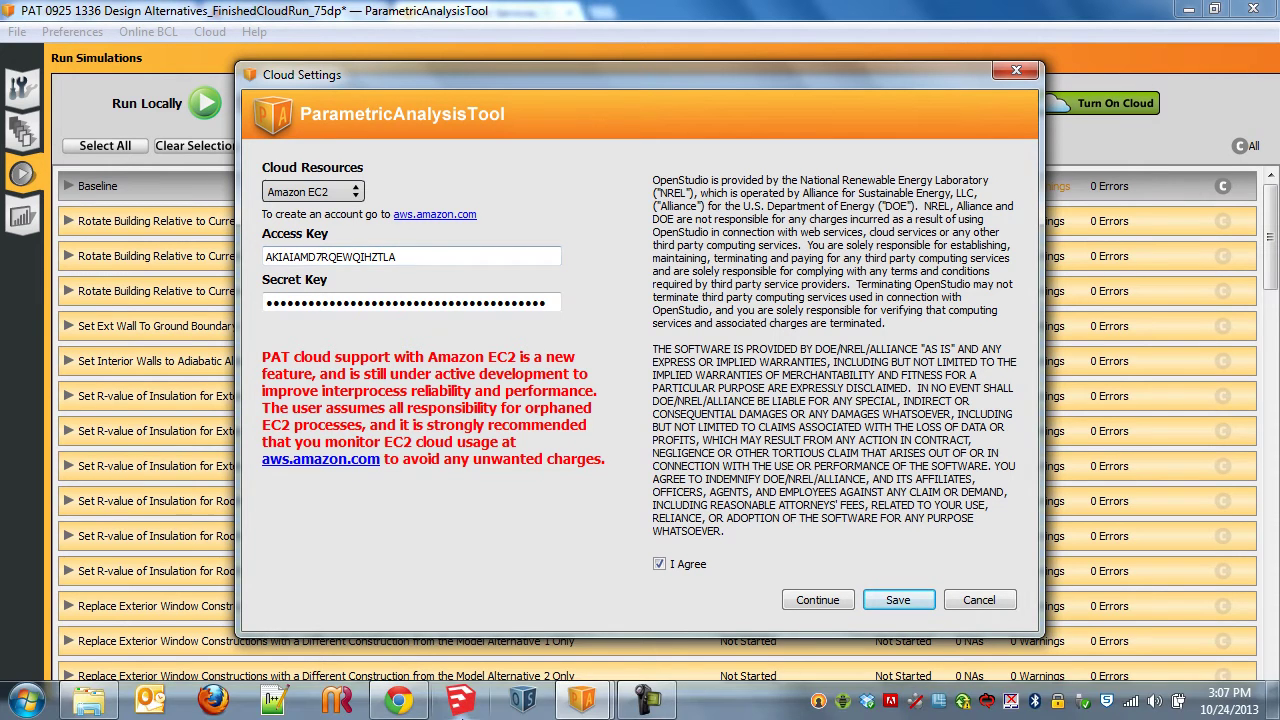
{"action": "left_click", "coordinate": [412, 703]}
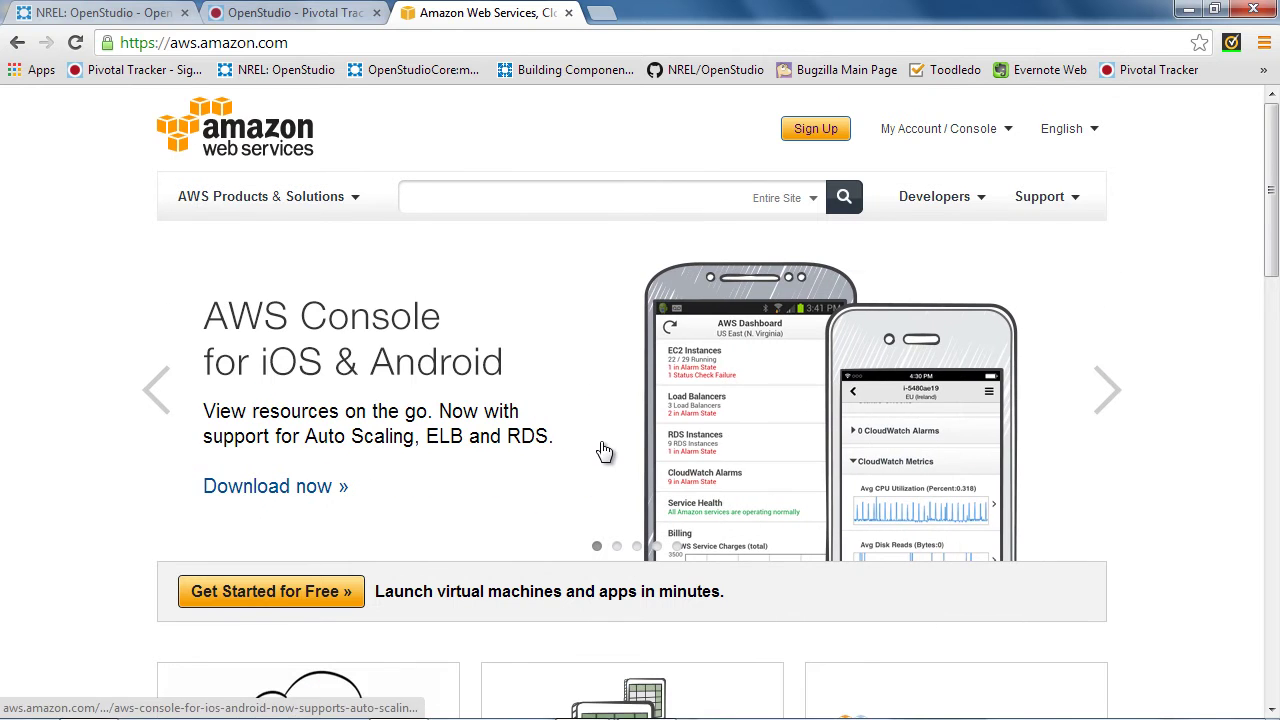
{"action": "mouse_move", "coordinate": [605, 712]}
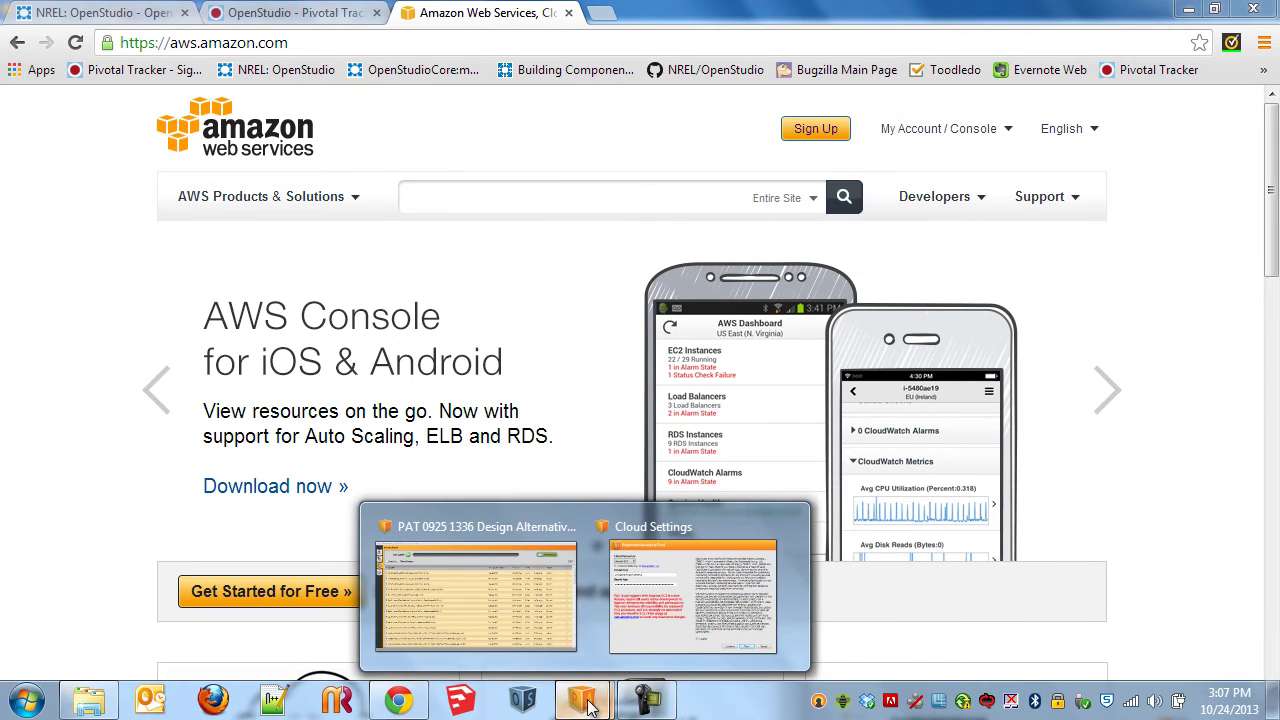
{"action": "left_click", "coordinate": [680, 591]}
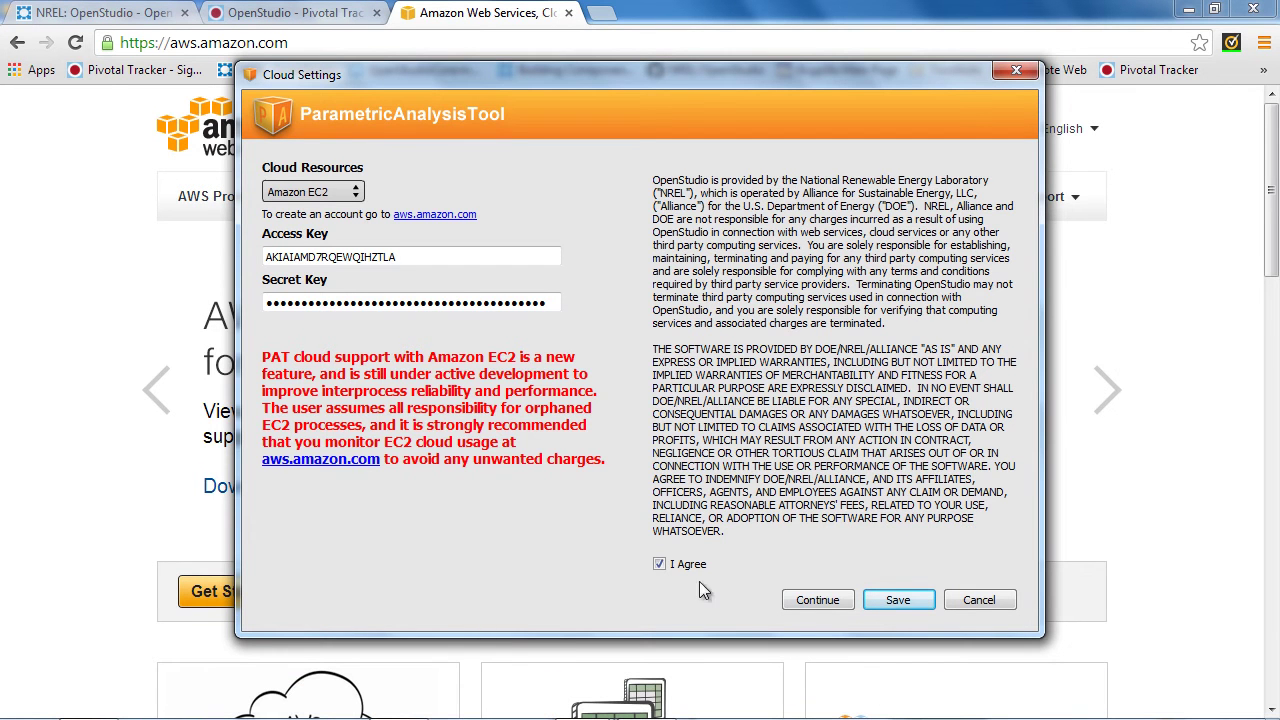
Accept the license and keep region us-east-1 with an m2.xlarge server instance
{"action": "left_click", "coordinate": [844, 605]}
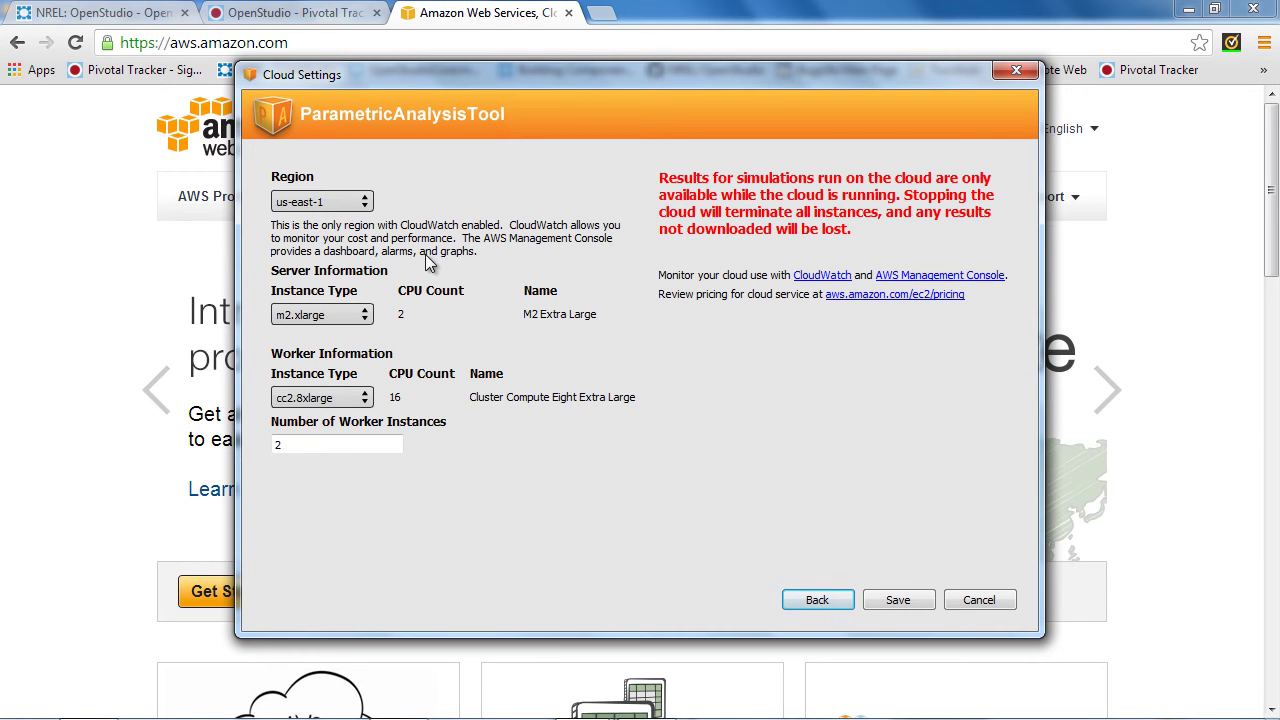
{"action": "left_click", "coordinate": [357, 204]}
{"action": "left_click", "coordinate": [418, 201]}
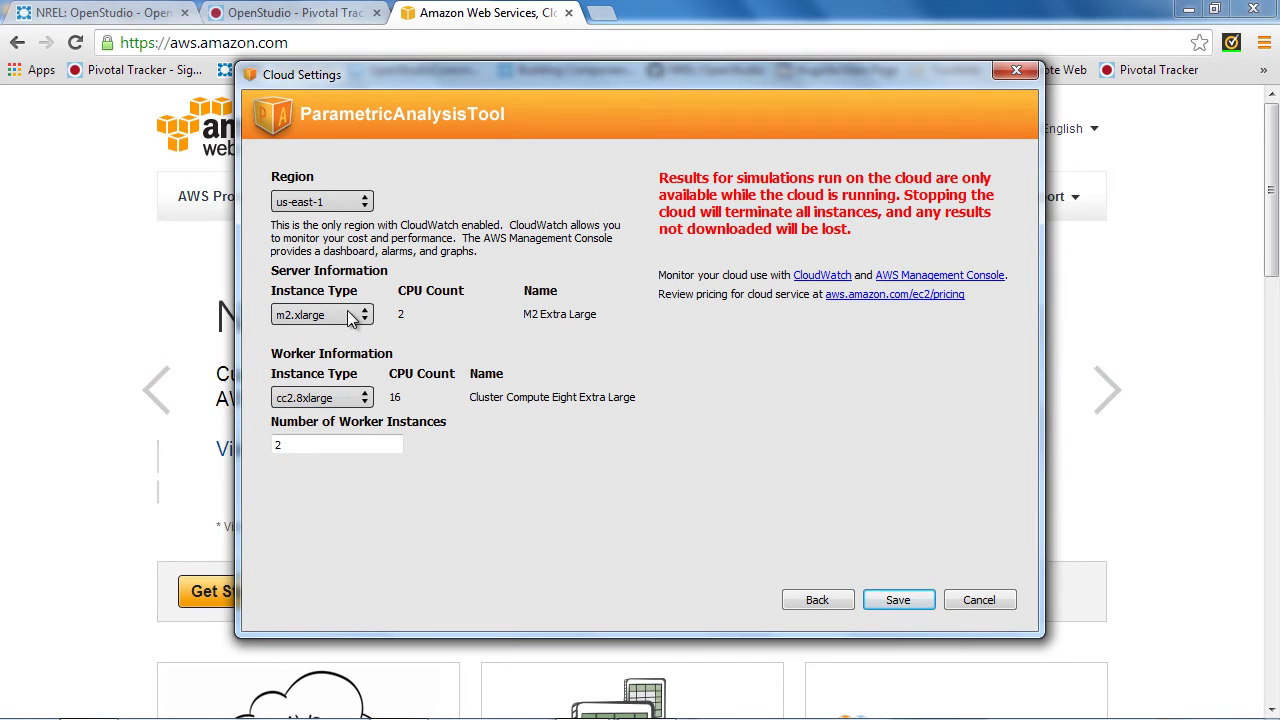
{"action": "left_click", "coordinate": [360, 316]}
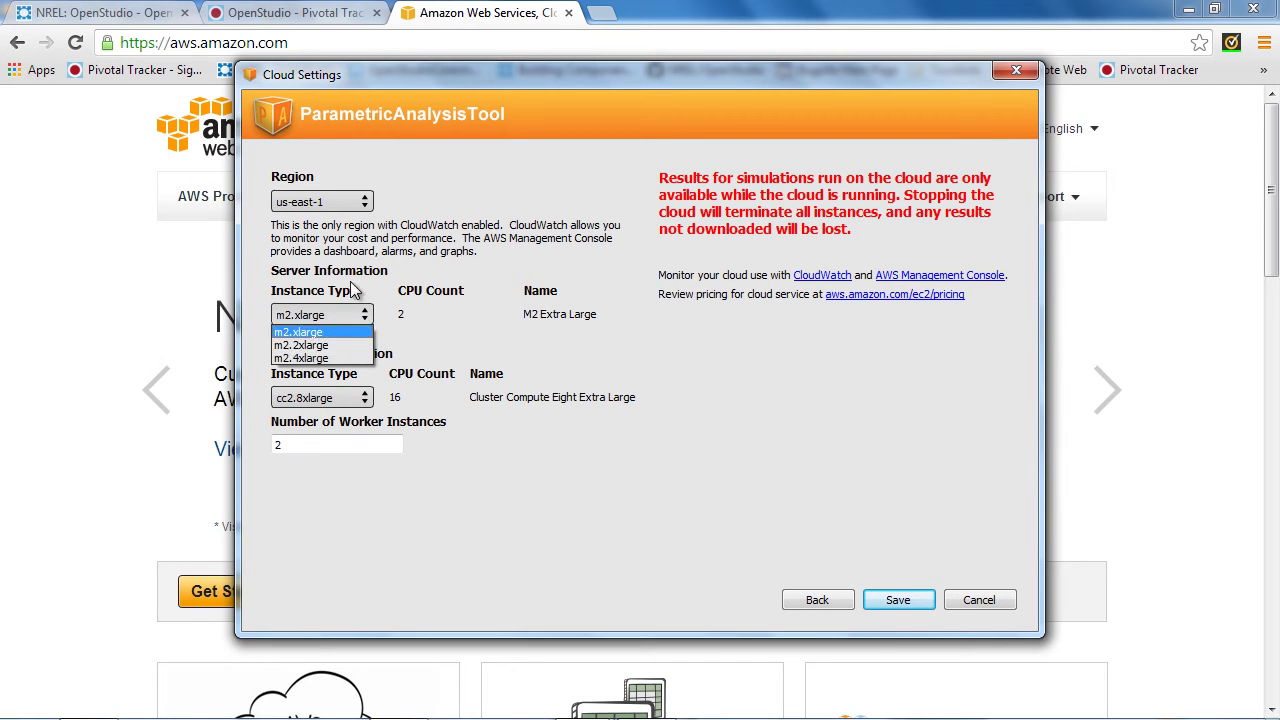
{"action": "left_click", "coordinate": [340, 332]}
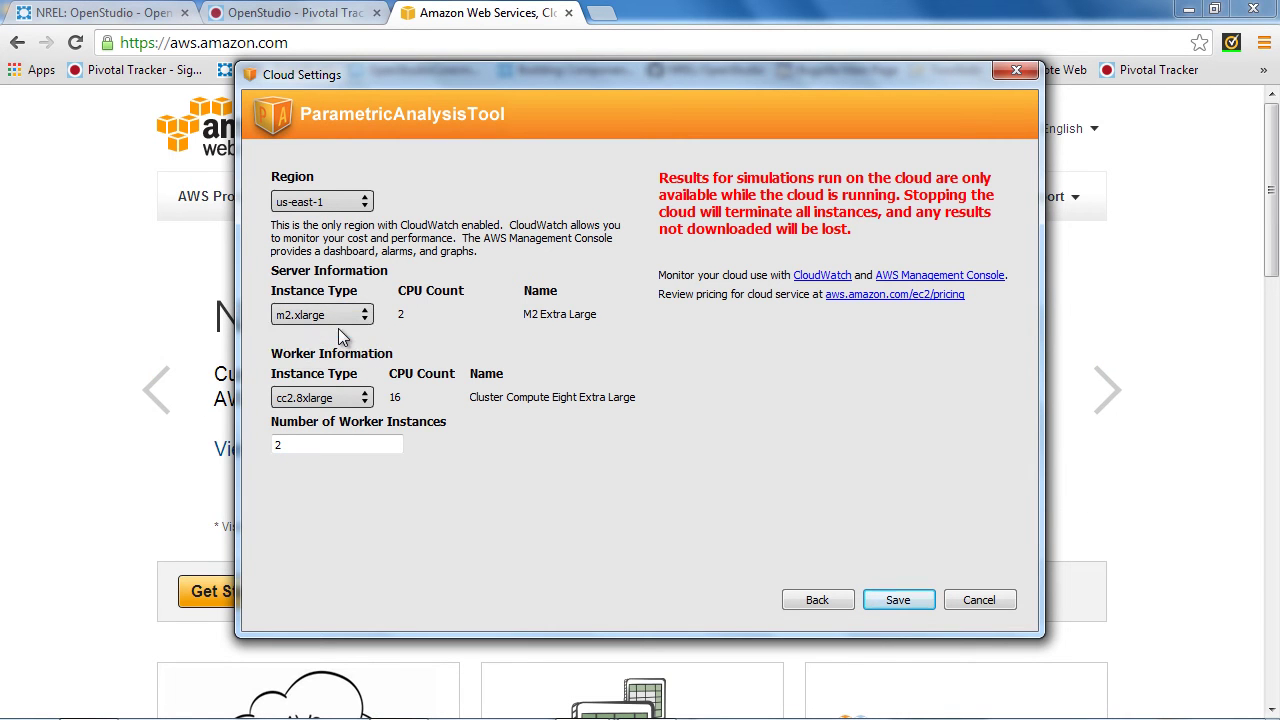
Keep cc2.8xlarge as the worker instance type and set 2 worker instances
{"action": "left_click", "coordinate": [358, 400]}
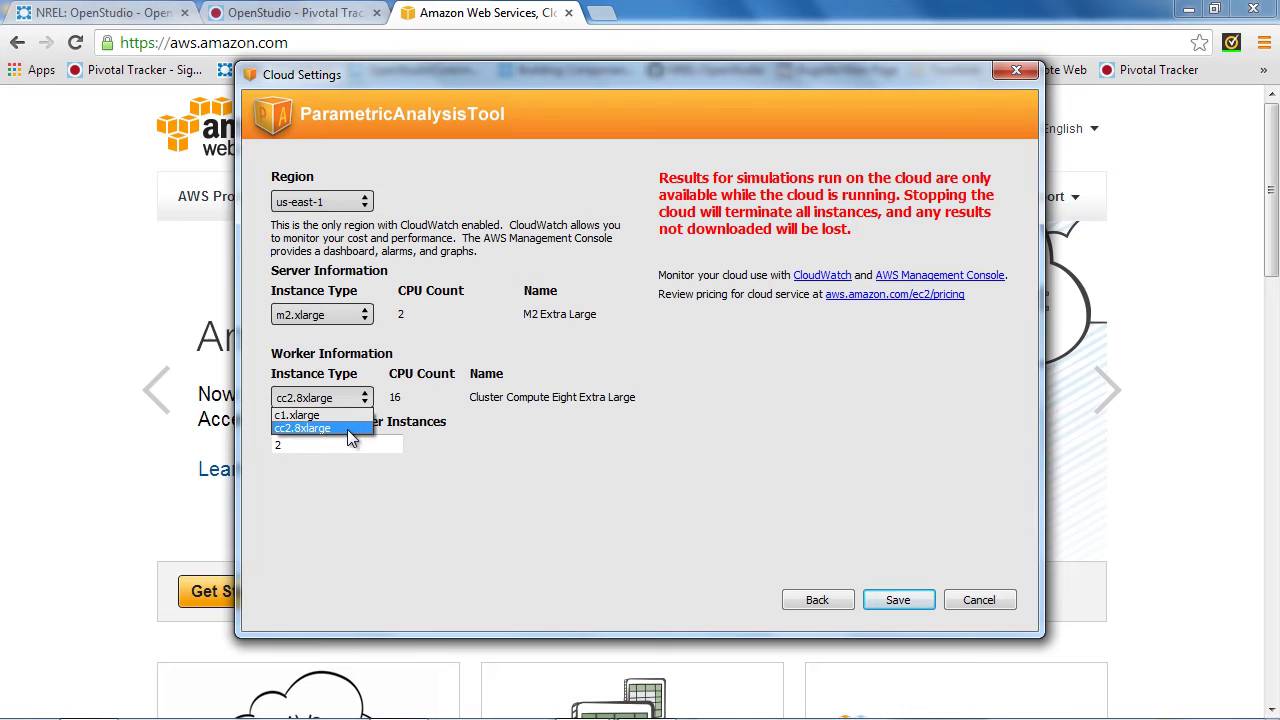
{"action": "left_click", "coordinate": [347, 429]}
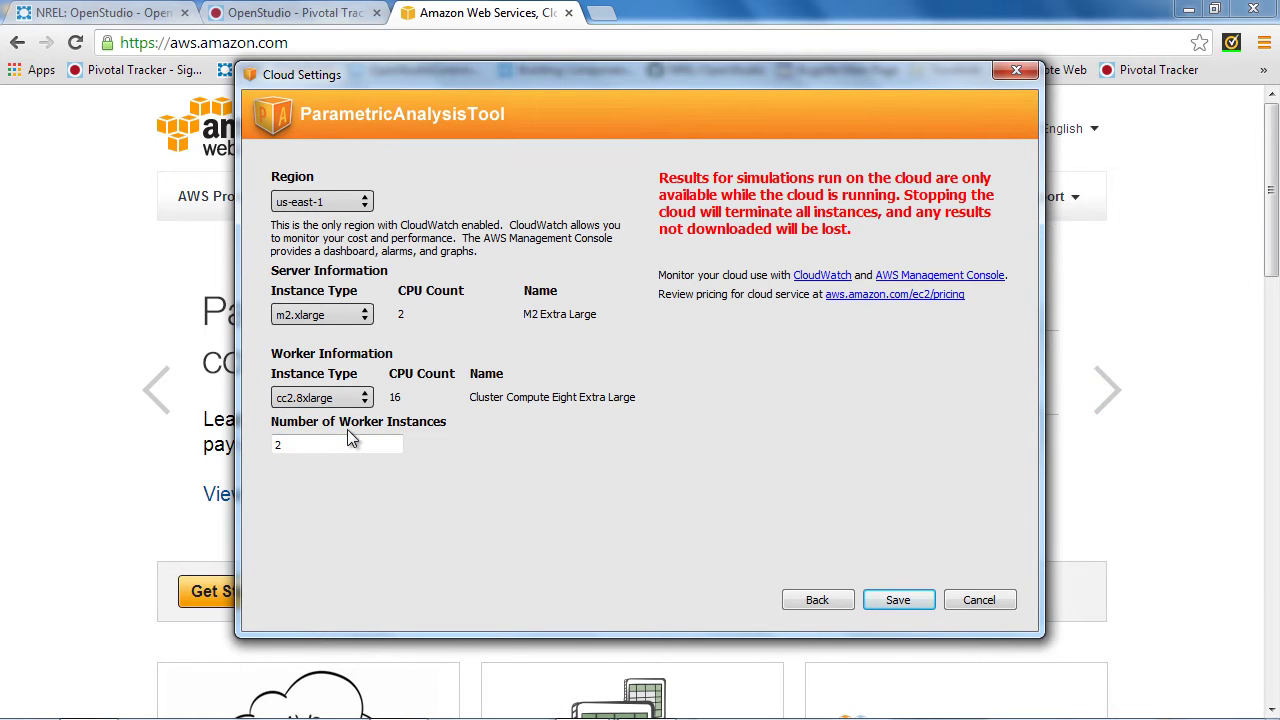
{"action": "left_click", "coordinate": [311, 448]}
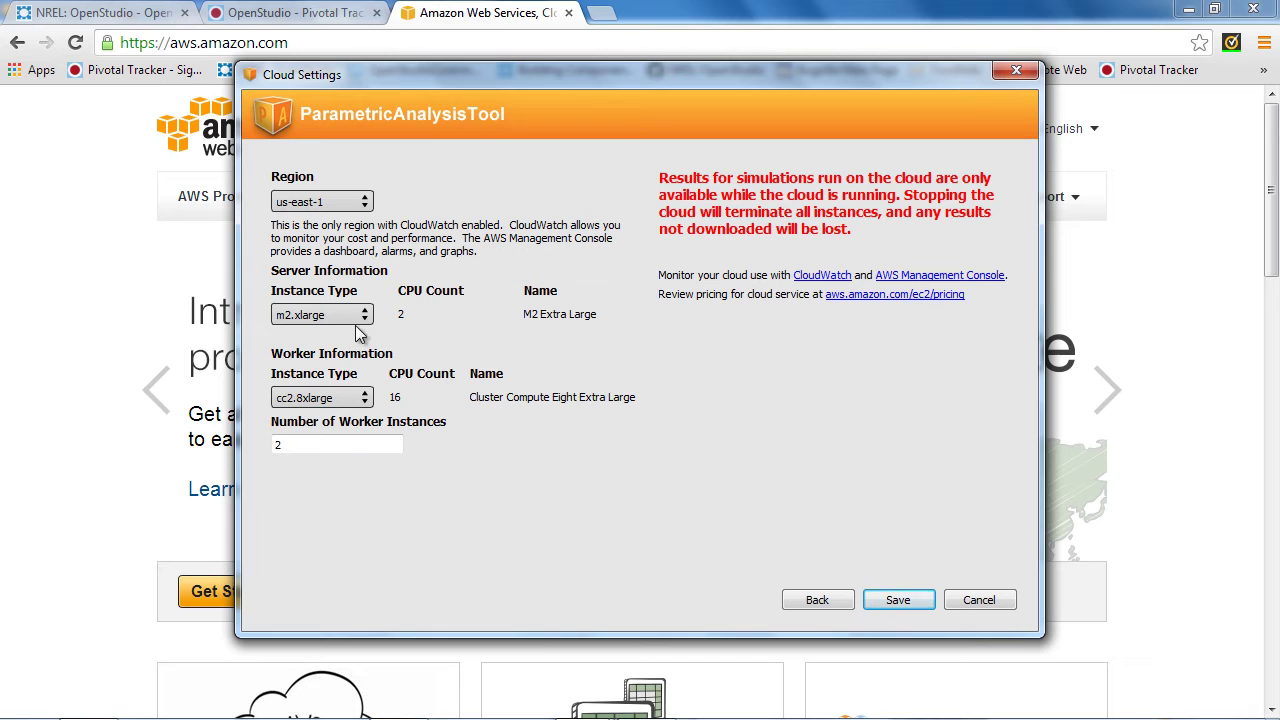
{"action": "left_click", "coordinate": [293, 445]}
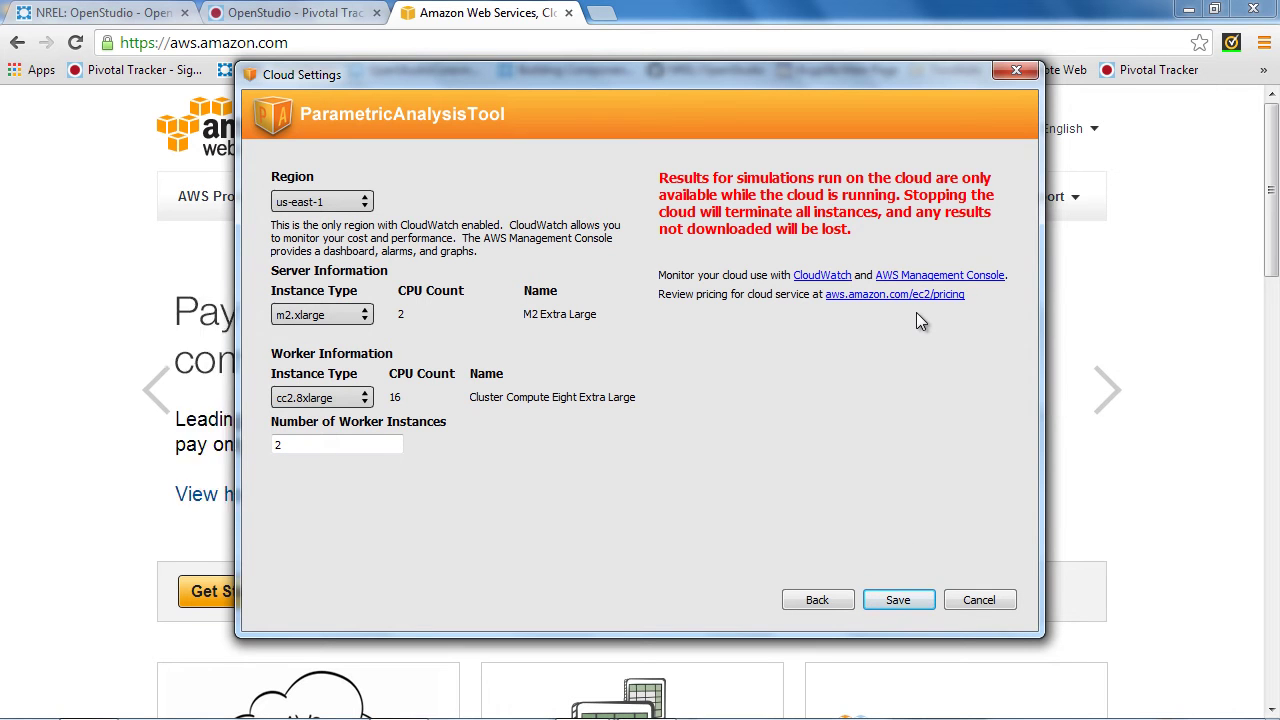
Save the cloud settings and turn on the Amazon cloud from Run Simulations
{"action": "left_click", "coordinate": [898, 600]}
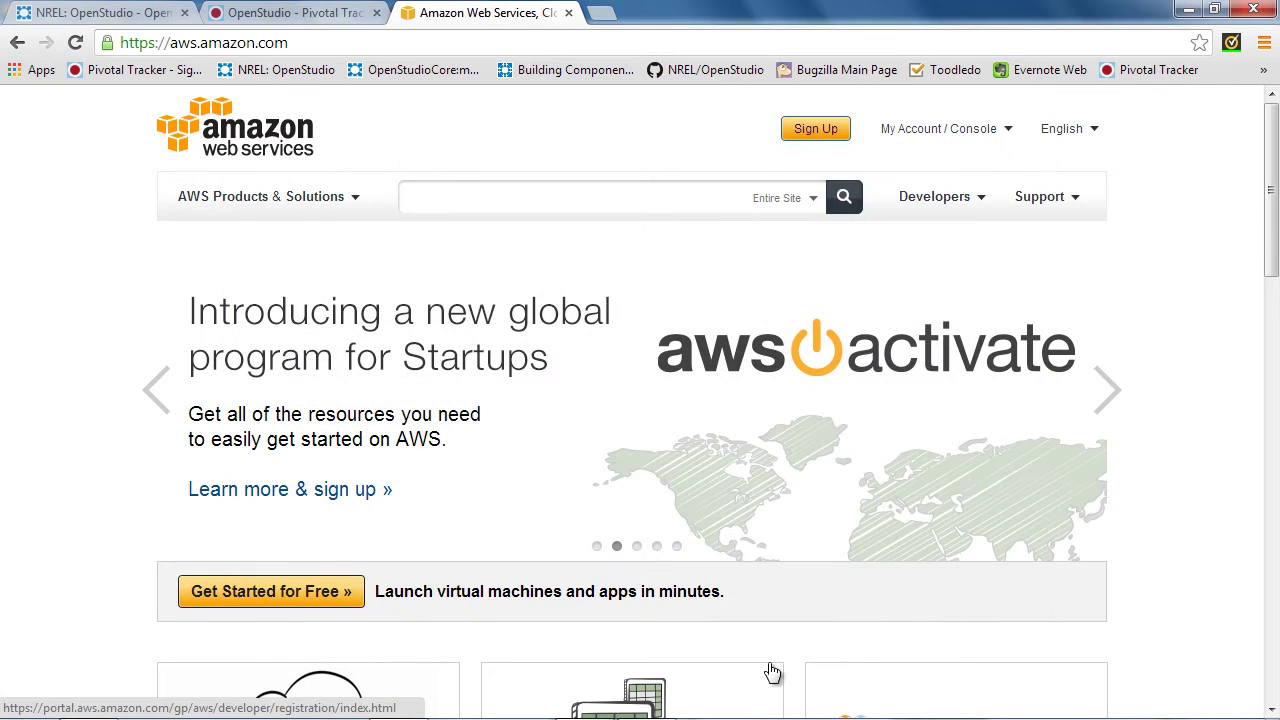
{"action": "left_click", "coordinate": [608, 704]}
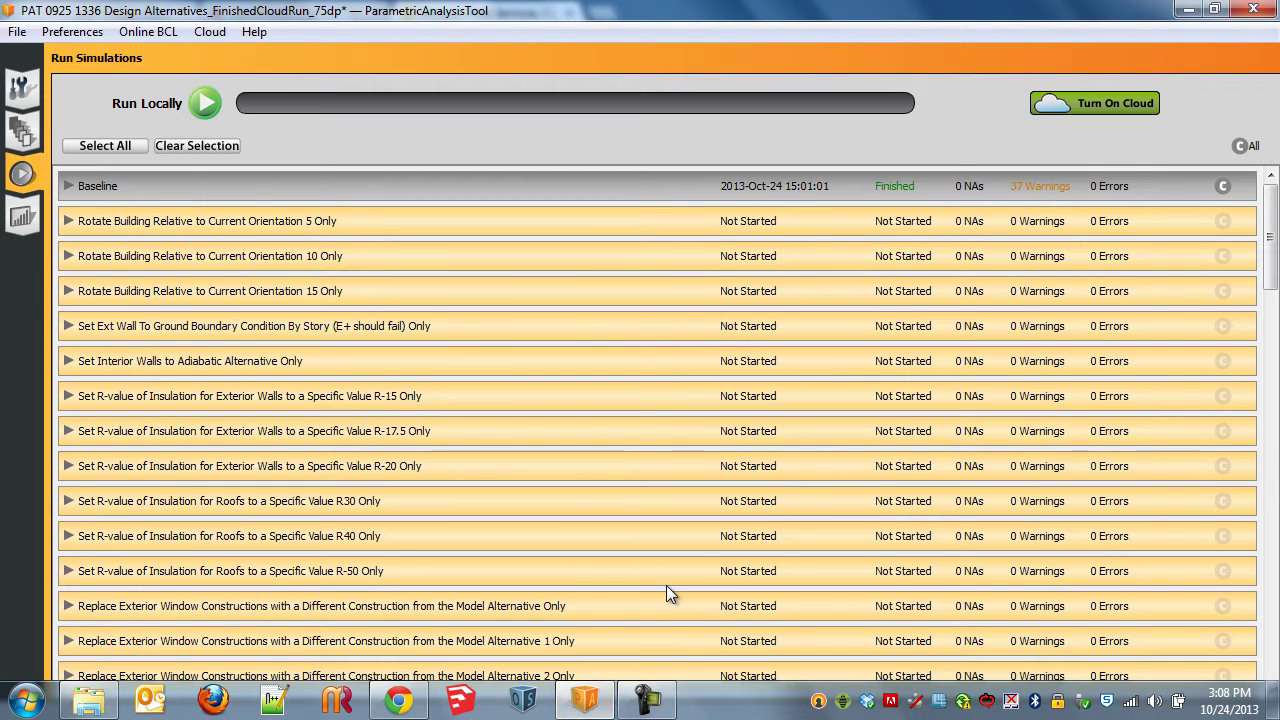
{"action": "left_click", "coordinate": [1089, 104]}
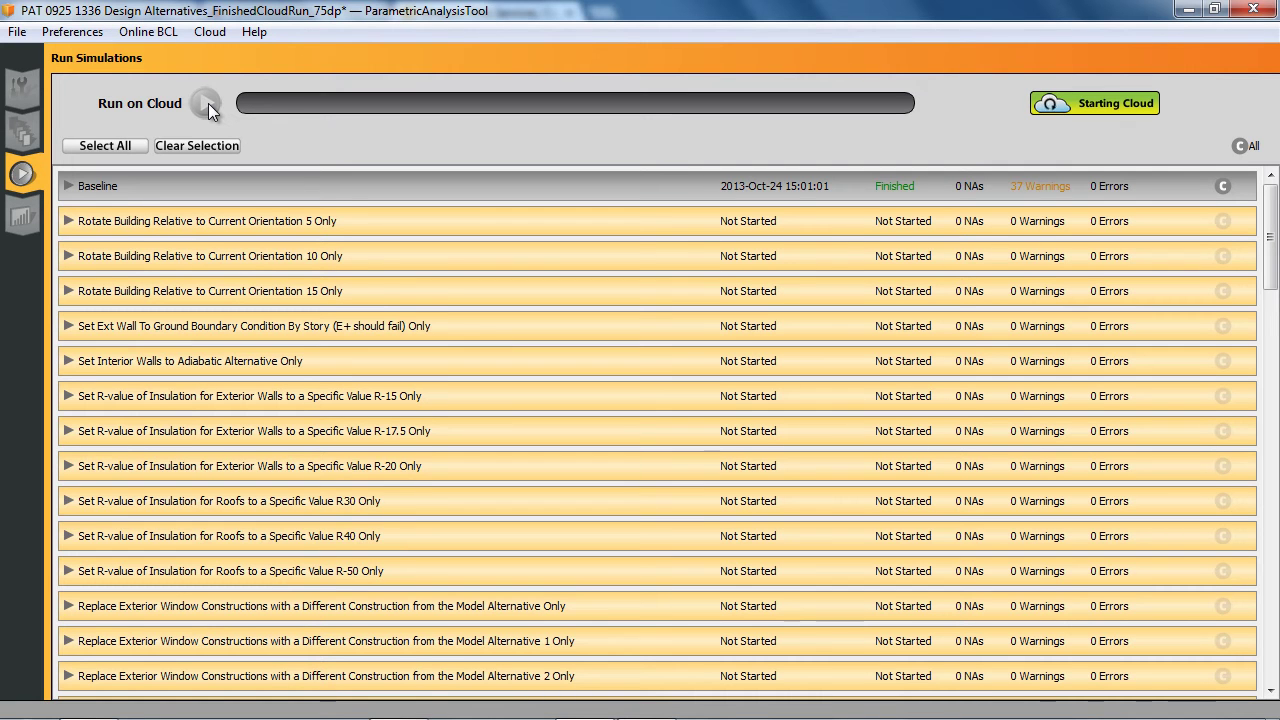
From aws.amazon.com, open the EC2 Dashboard and its list of 3 running instances
{"action": "mouse_move", "coordinate": [398, 700]}
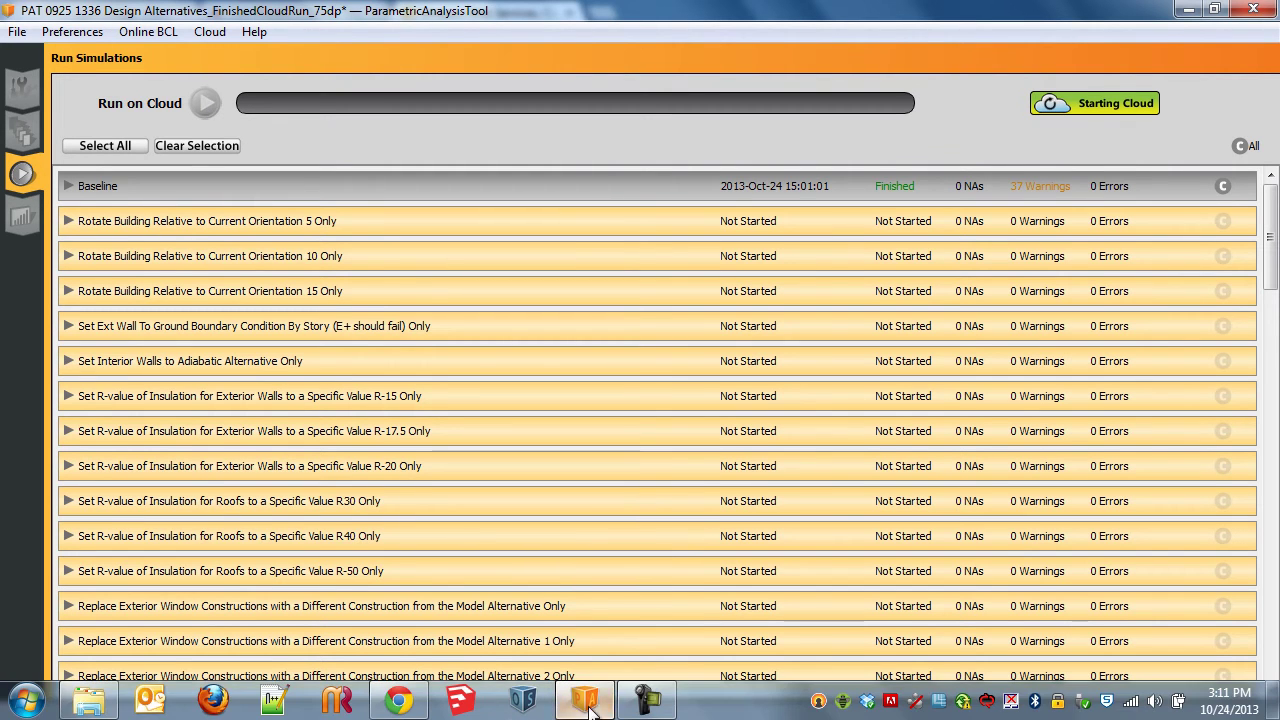
{"action": "left_click", "coordinate": [398, 700]}
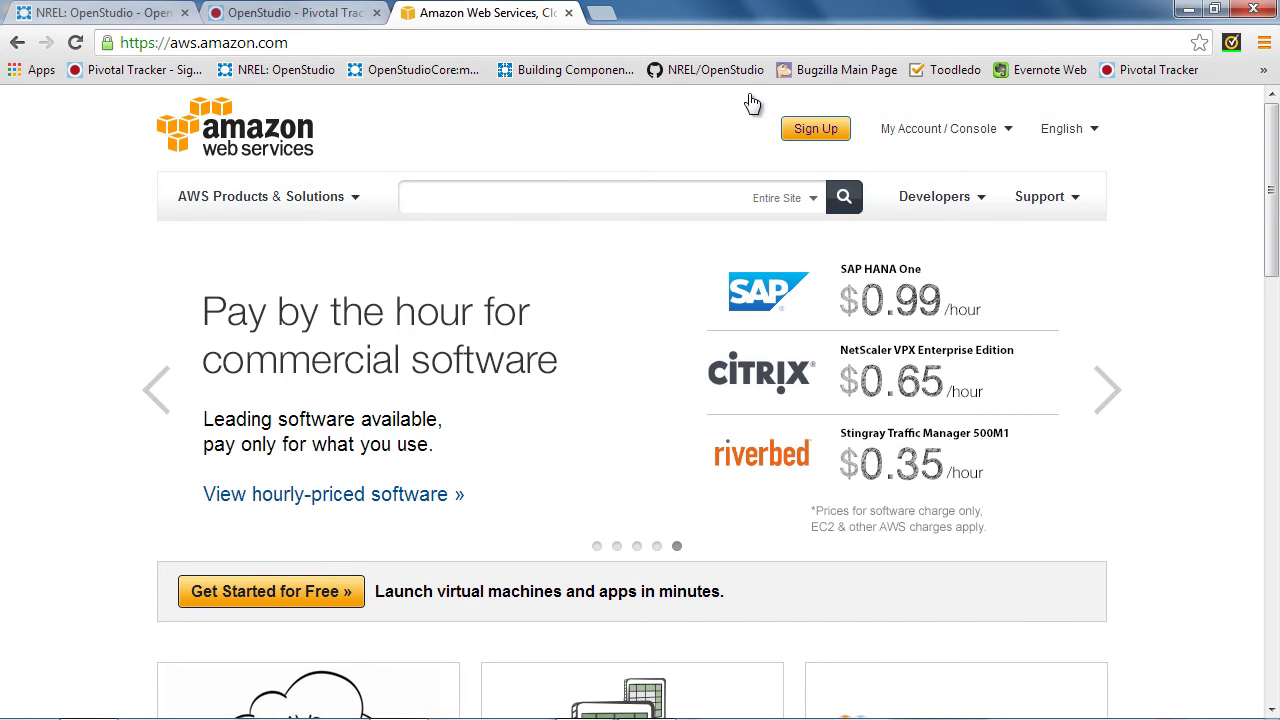
{"action": "mouse_move", "coordinate": [997, 140]}
{"action": "left_click", "coordinate": [975, 172]}
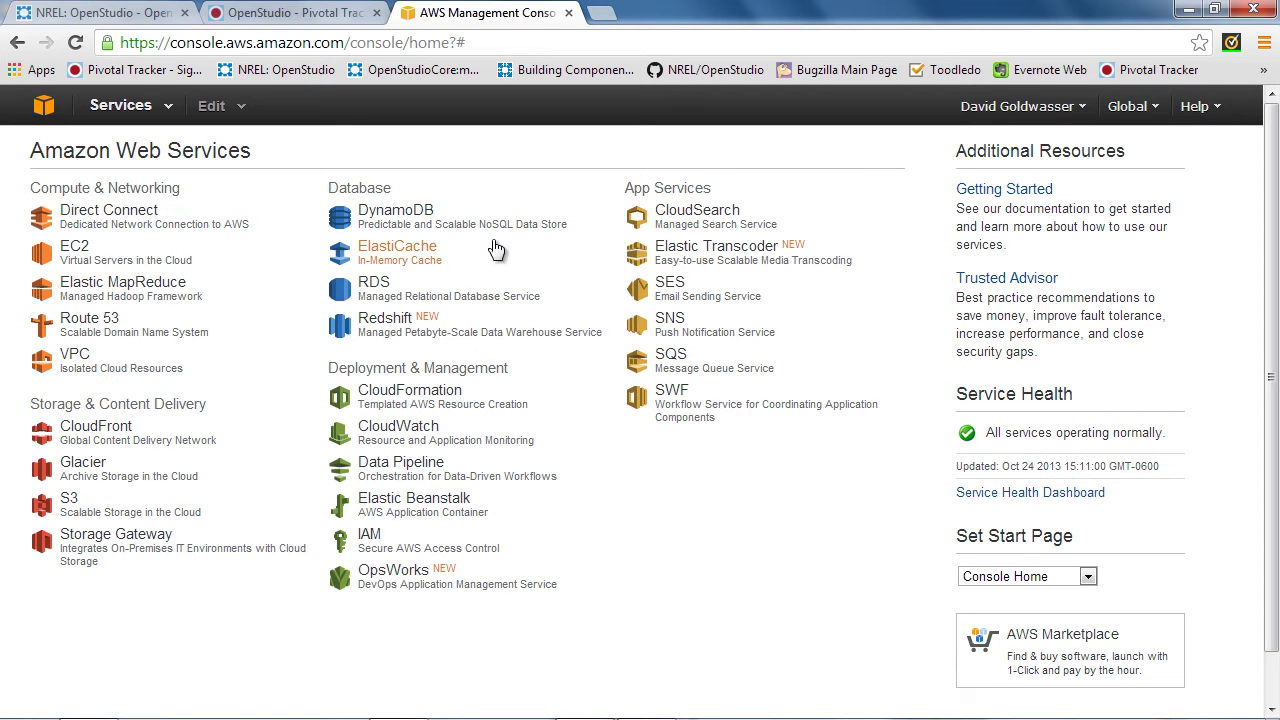
{"action": "left_click", "coordinate": [82, 266]}
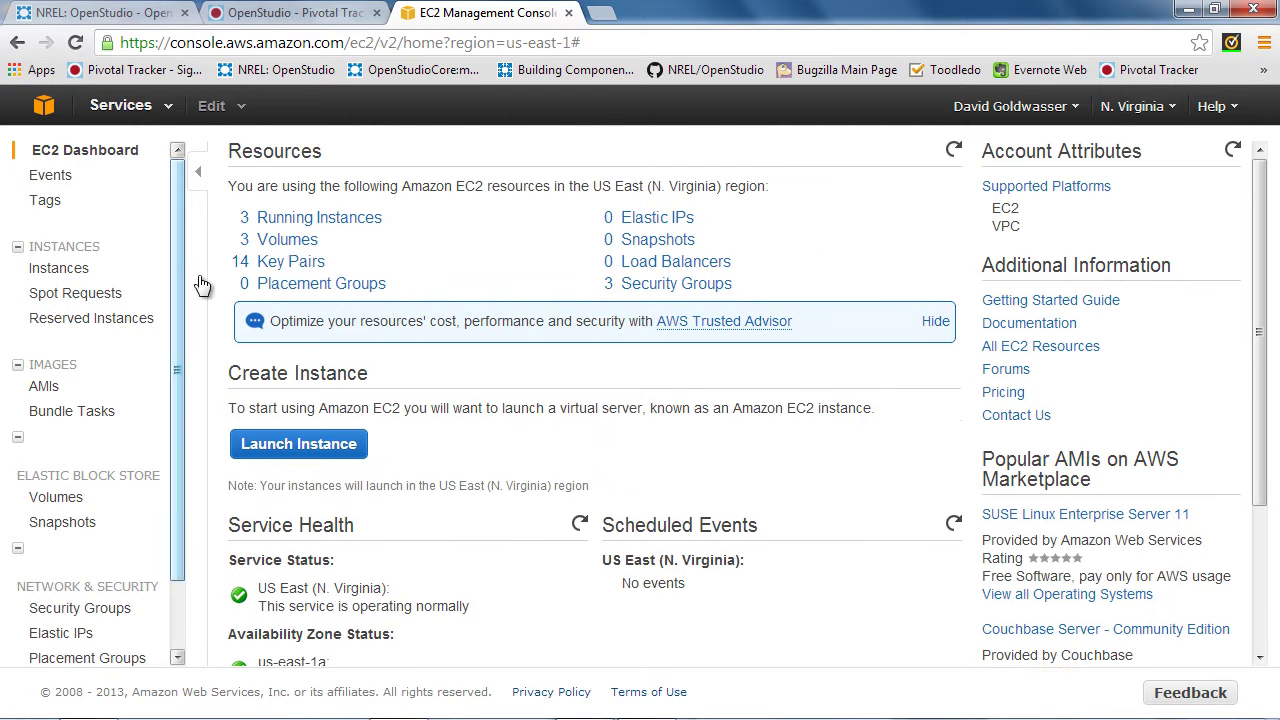
{"action": "left_click", "coordinate": [290, 216]}
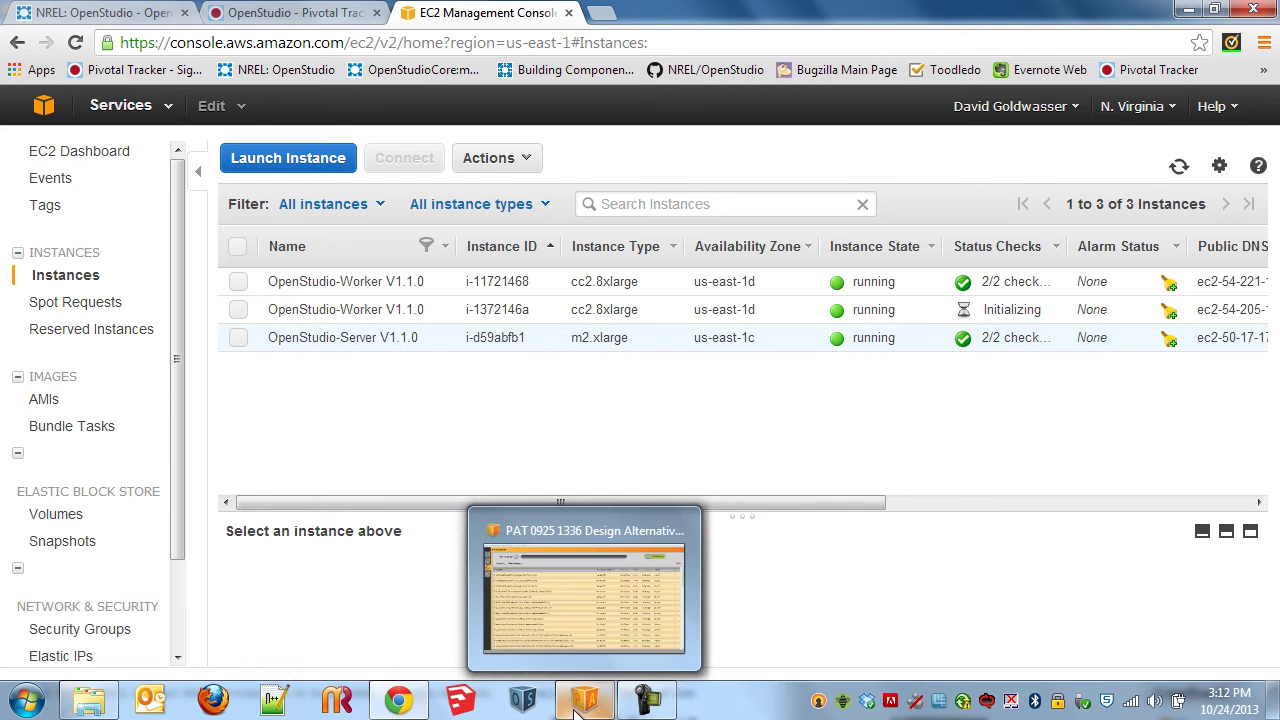
Flag the 'Orientation 5 Only' and '10 Only' alternatives for detailed results download
{"action": "left_click", "coordinate": [580, 703]}
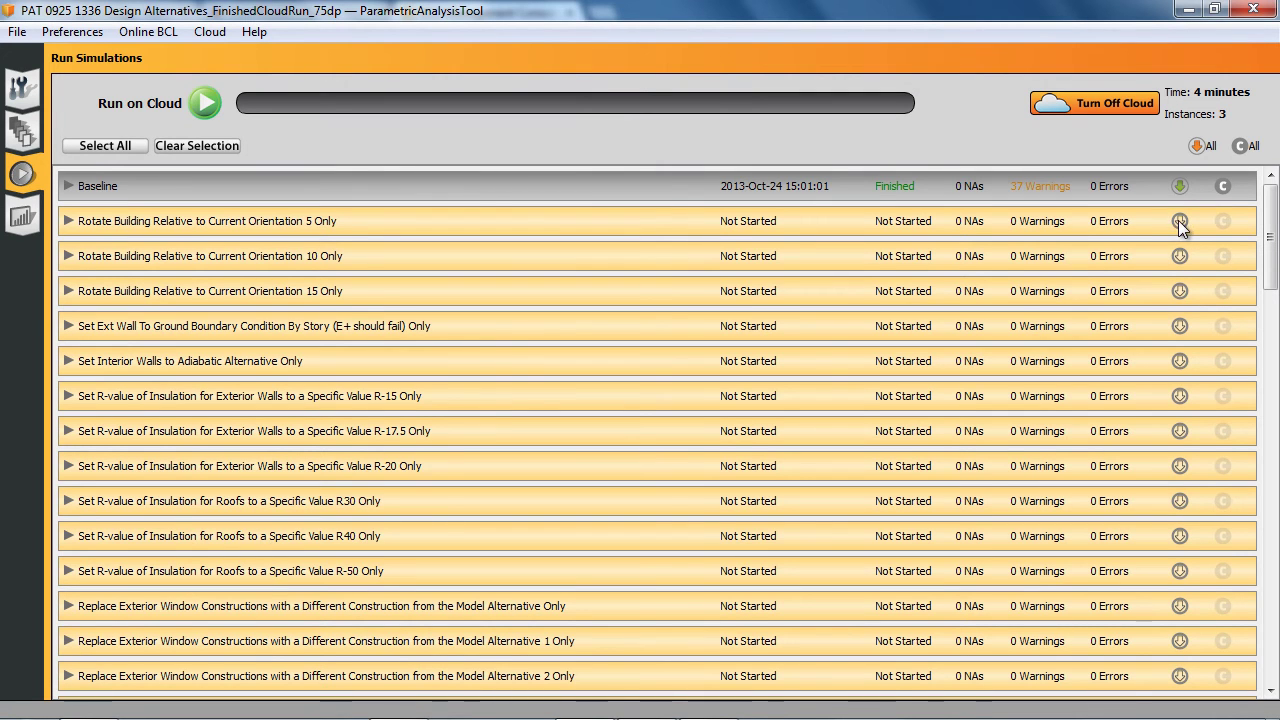
{"action": "left_click", "coordinate": [1180, 221]}
{"action": "left_click", "coordinate": [1180, 256]}
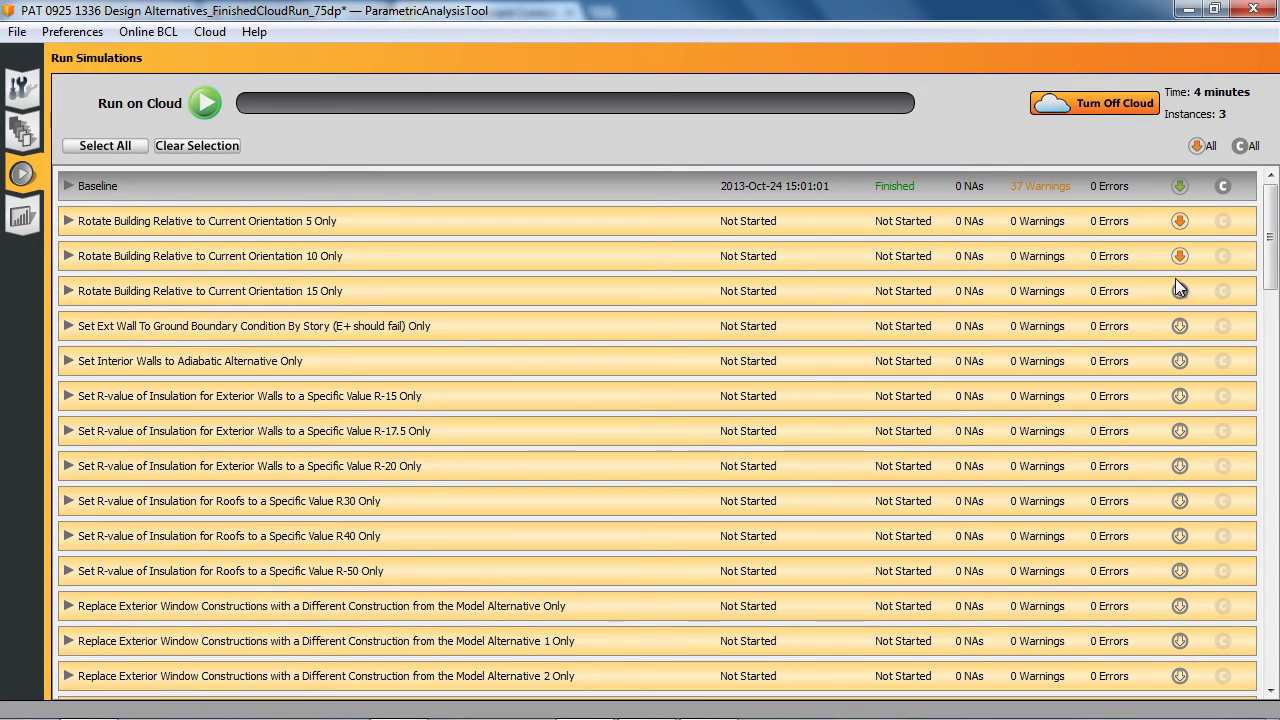
Run the alternatives on the cloud and scroll to see them Running Remotely and Waiting
{"action": "left_click", "coordinate": [207, 110]}
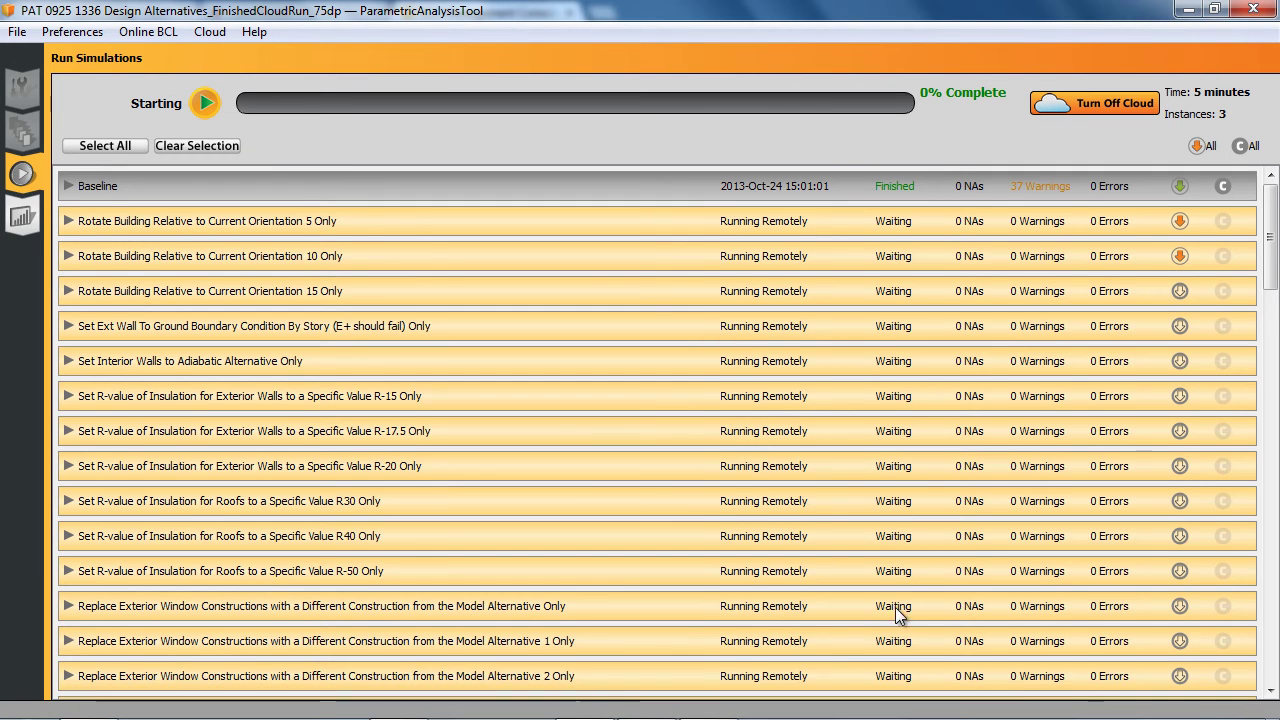
{"action": "scroll", "coordinate": [894, 606], "scroll_direction": "down", "scroll_amount": 3}
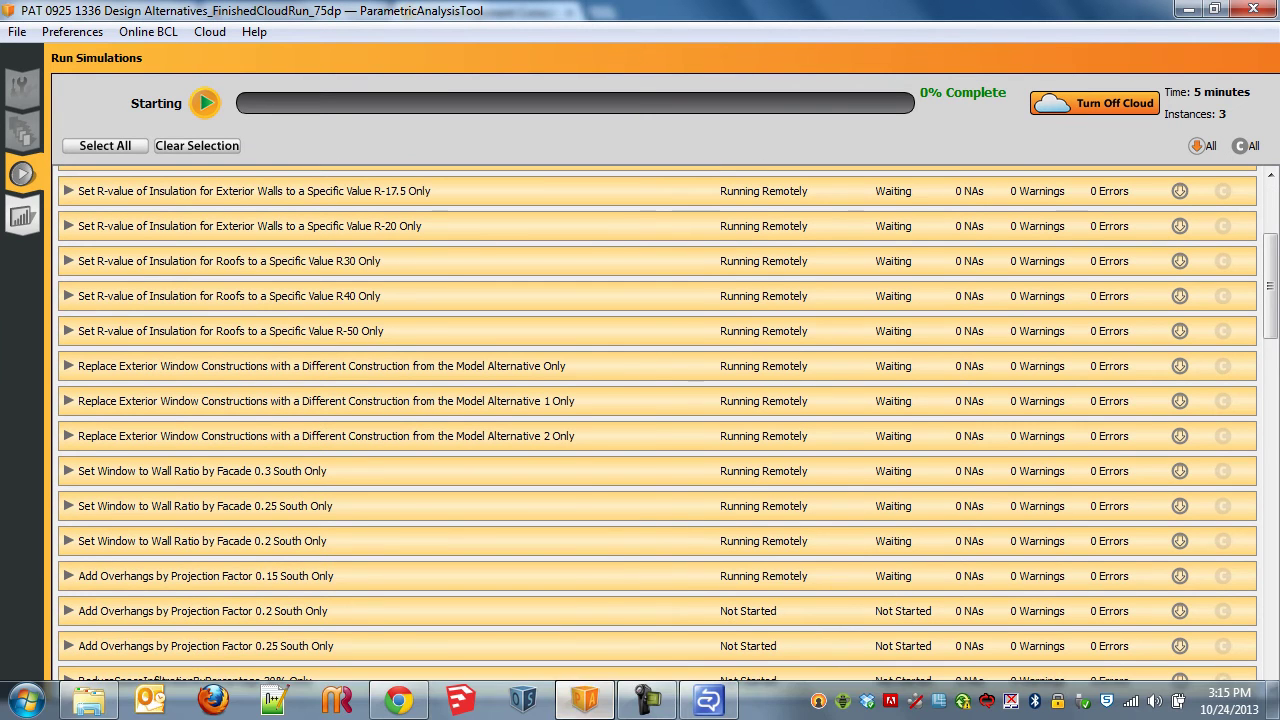
Show the OpenStudio-Server instance's description and select its public DNS hostname
{"action": "left_click", "coordinate": [398, 700]}
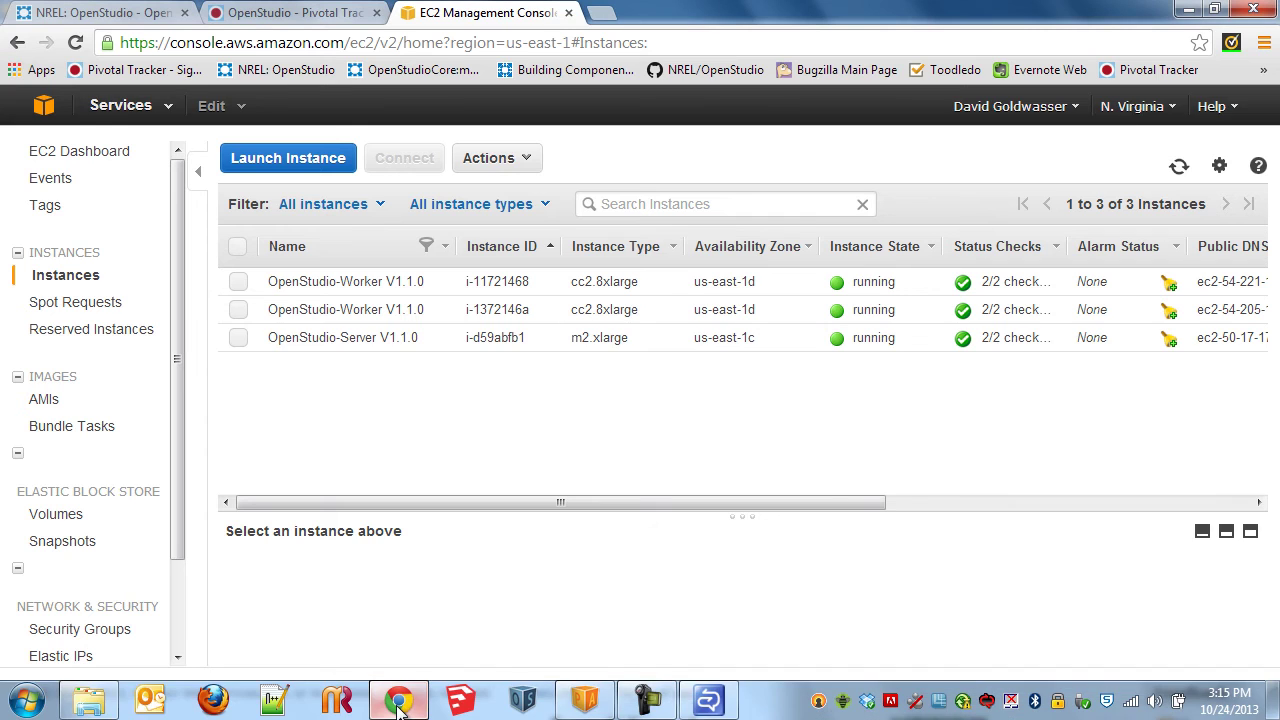
{"action": "left_click", "coordinate": [238, 341]}
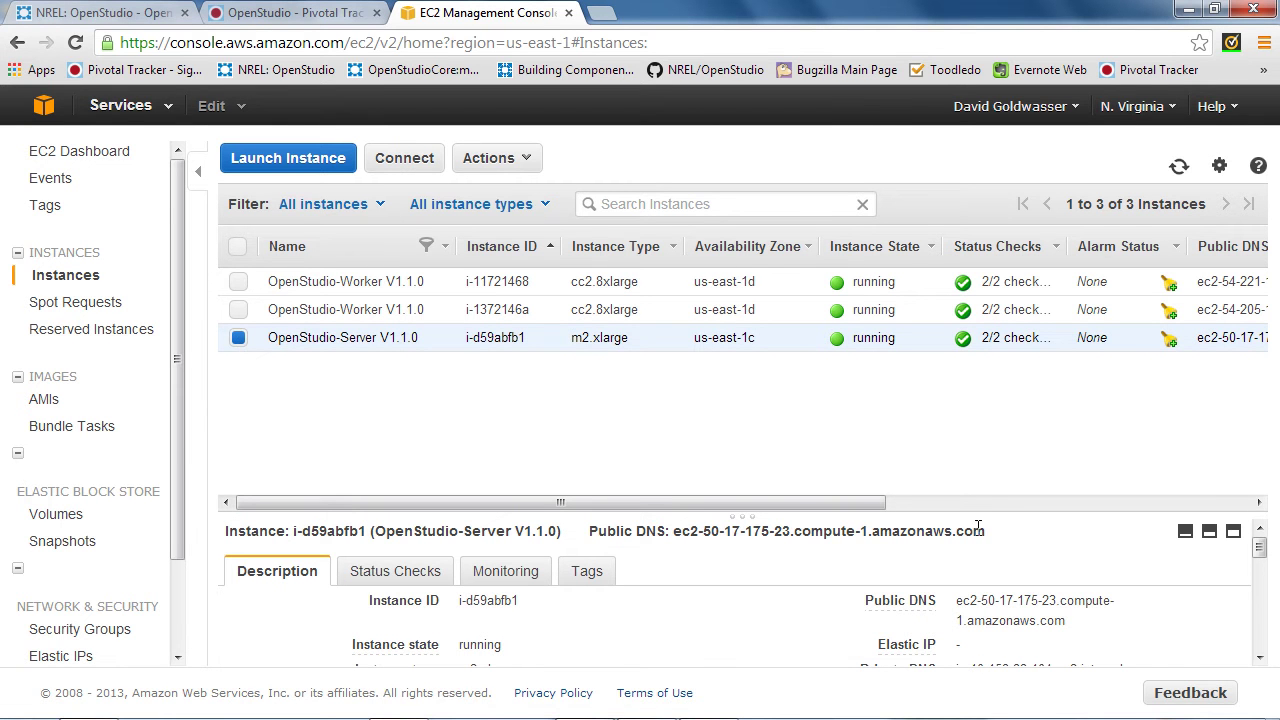
{"action": "left_click_drag", "start_coordinate": [986, 531], "coordinate": [676, 540]}
{"action": "key", "text": "ctrl+c"}
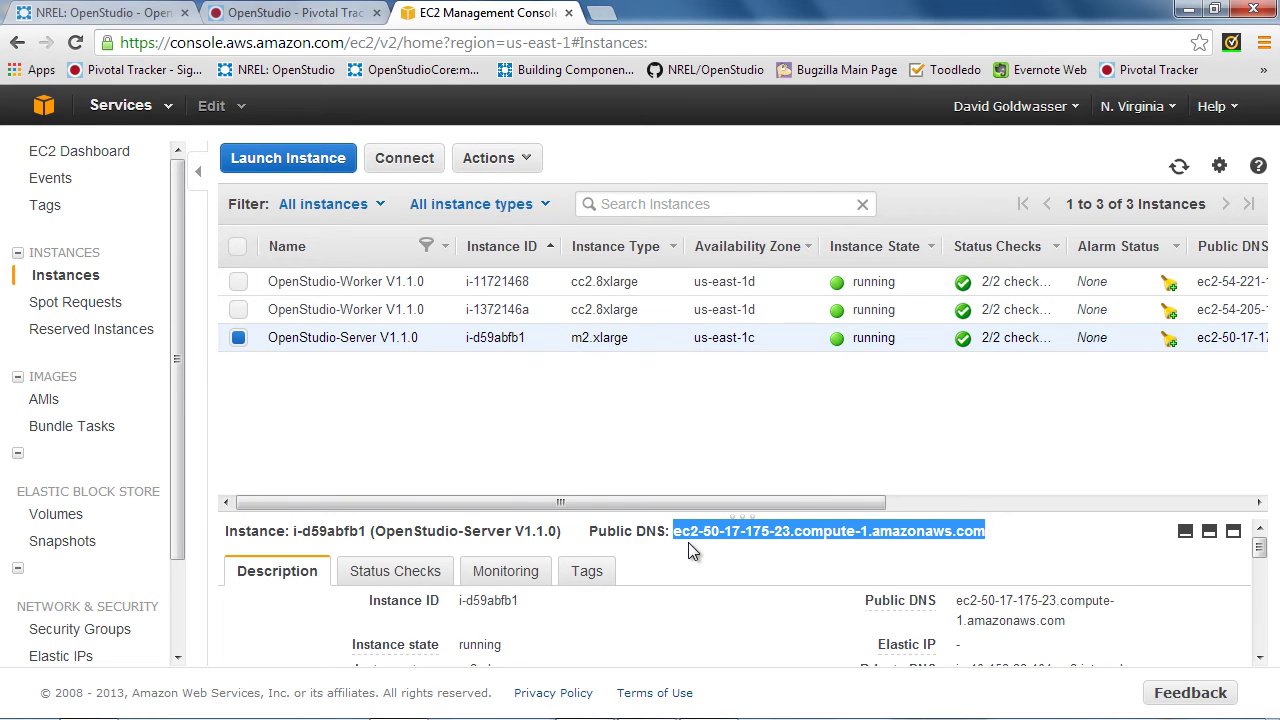
Load the server's pasted public DNS in a new tab to reach the cloud console
{"action": "left_click", "coordinate": [601, 13]}
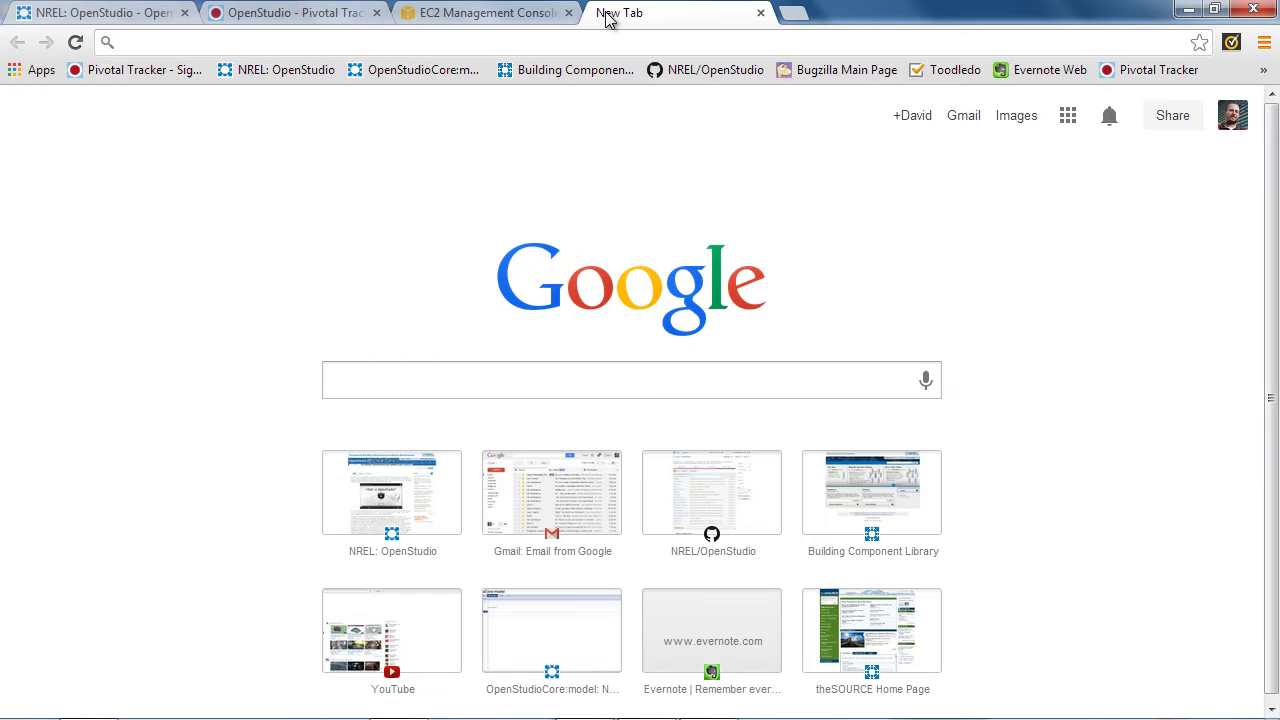
{"action": "key", "text": "ctrl+v"}
{"action": "key", "text": "Return"}
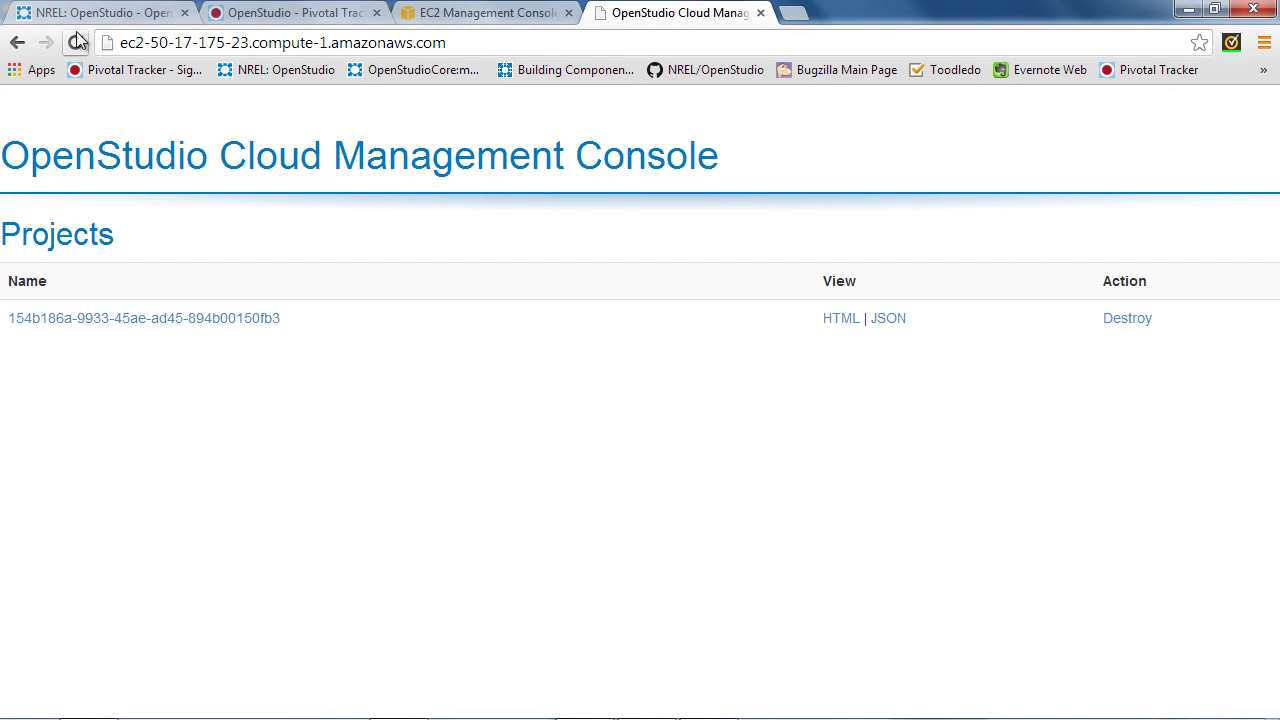
{"action": "left_click", "coordinate": [484, 13]}
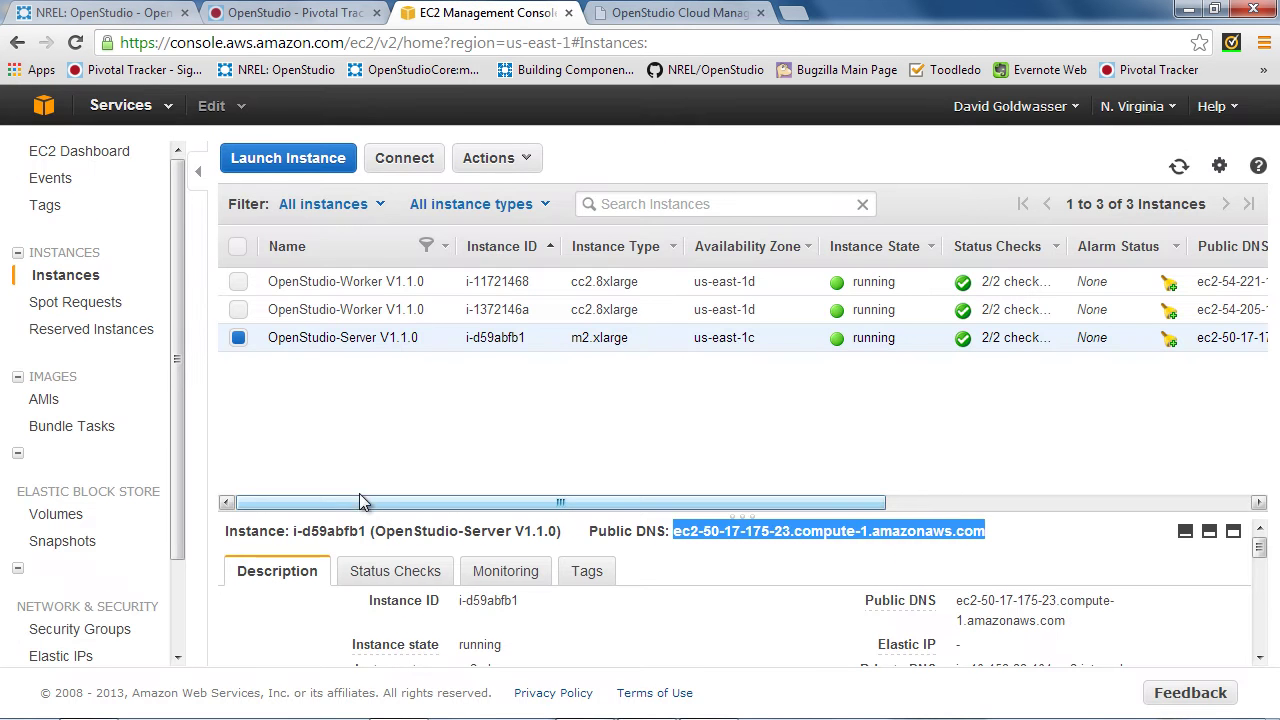
{"action": "left_click", "coordinate": [688, 16]}
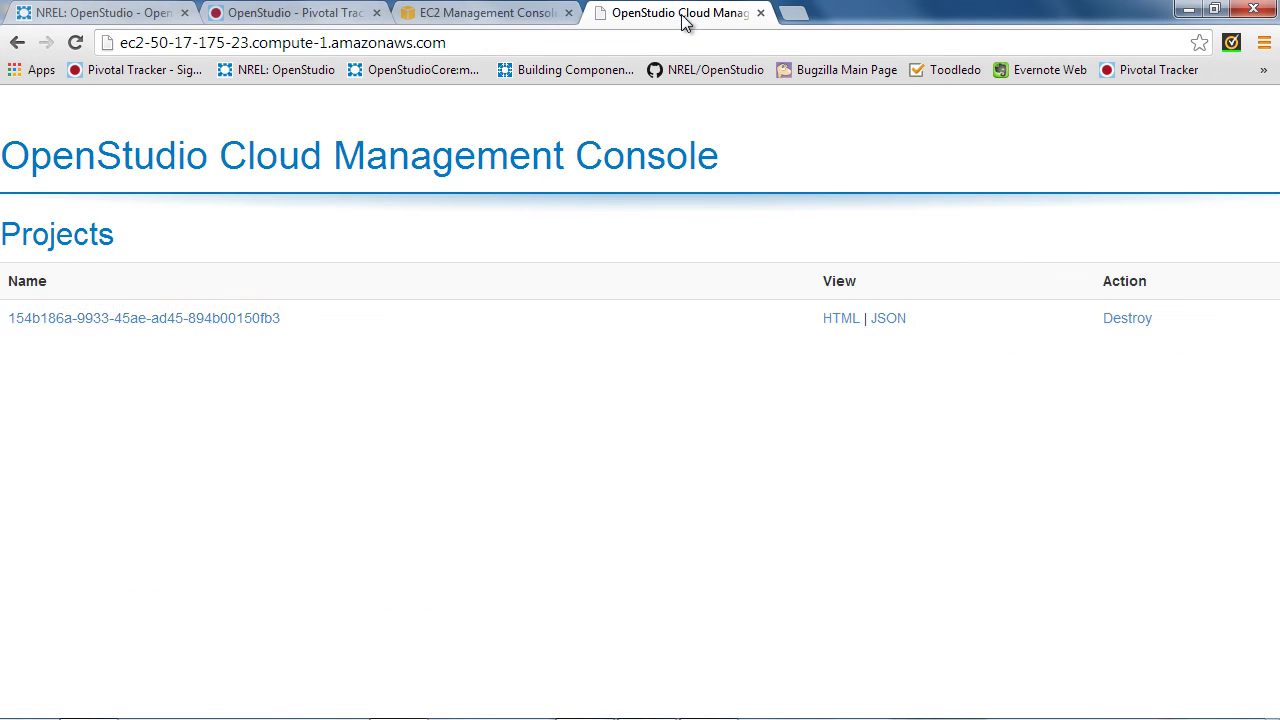
Open the project's Simple Project Analysis and scroll through its queued data points
{"action": "left_click", "coordinate": [148, 320]}
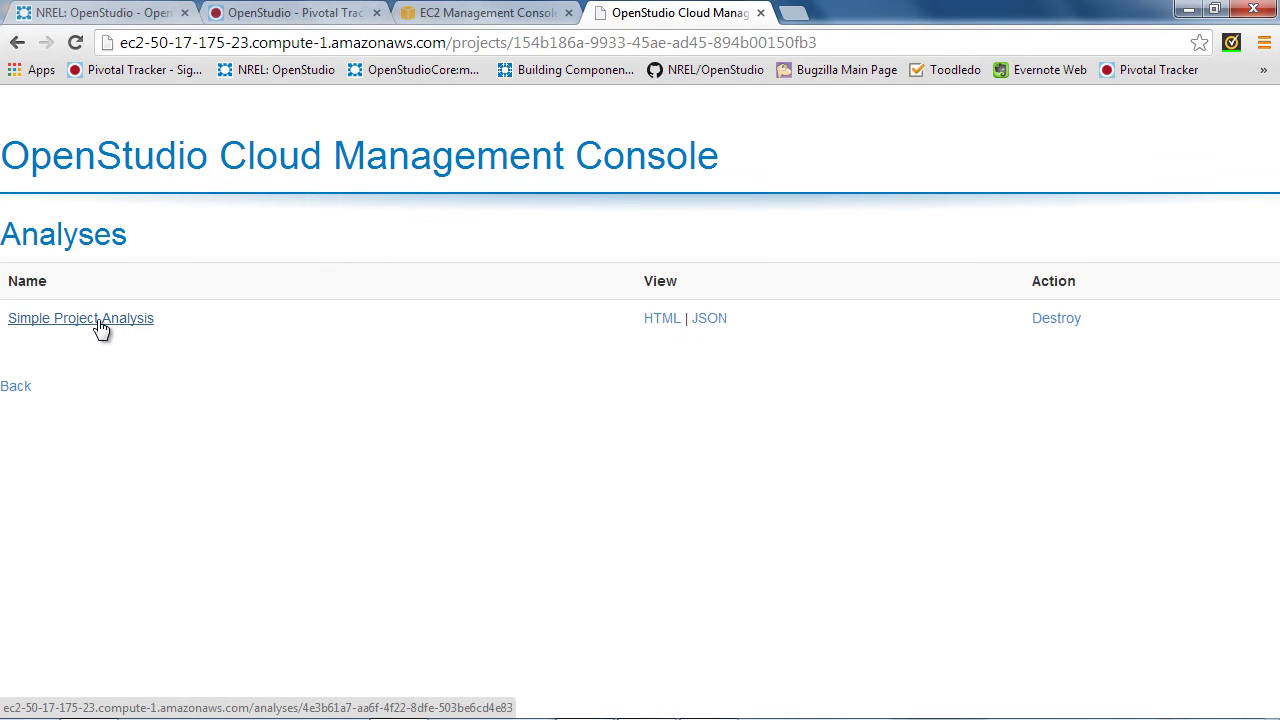
{"action": "left_click", "coordinate": [101, 320]}
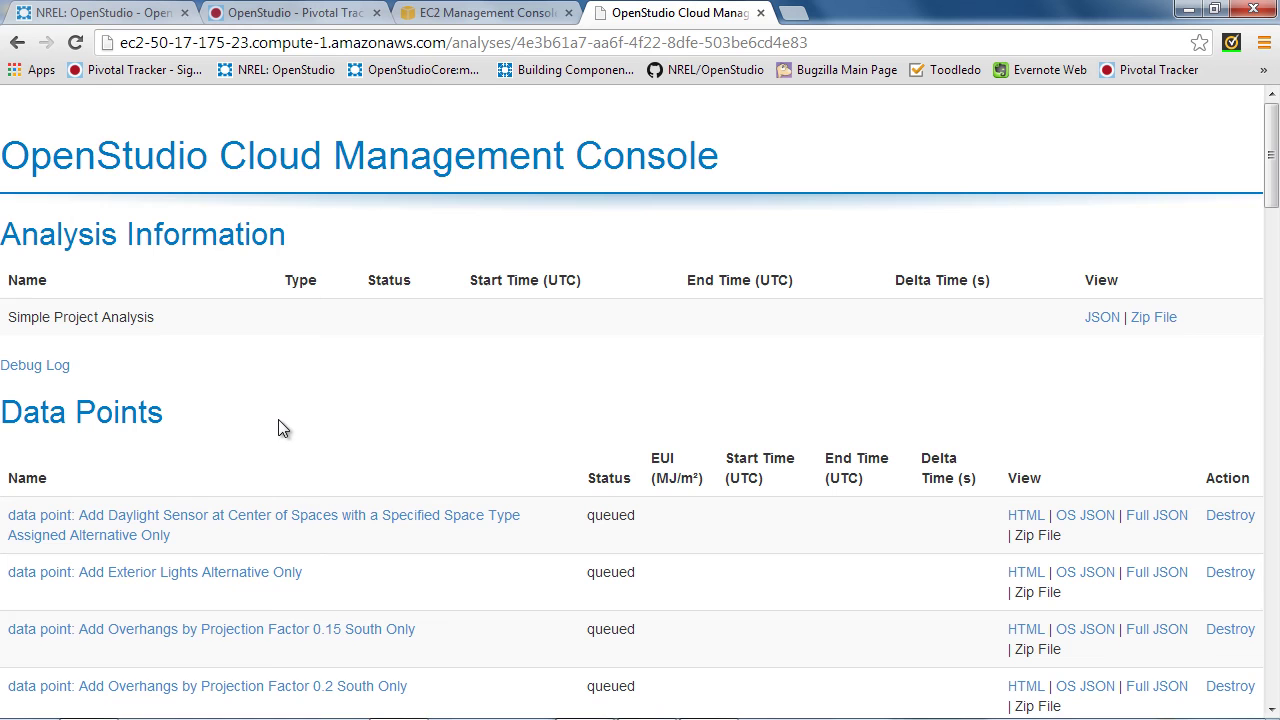
{"action": "scroll", "coordinate": [440, 477], "scroll_direction": "down", "scroll_amount": 18}
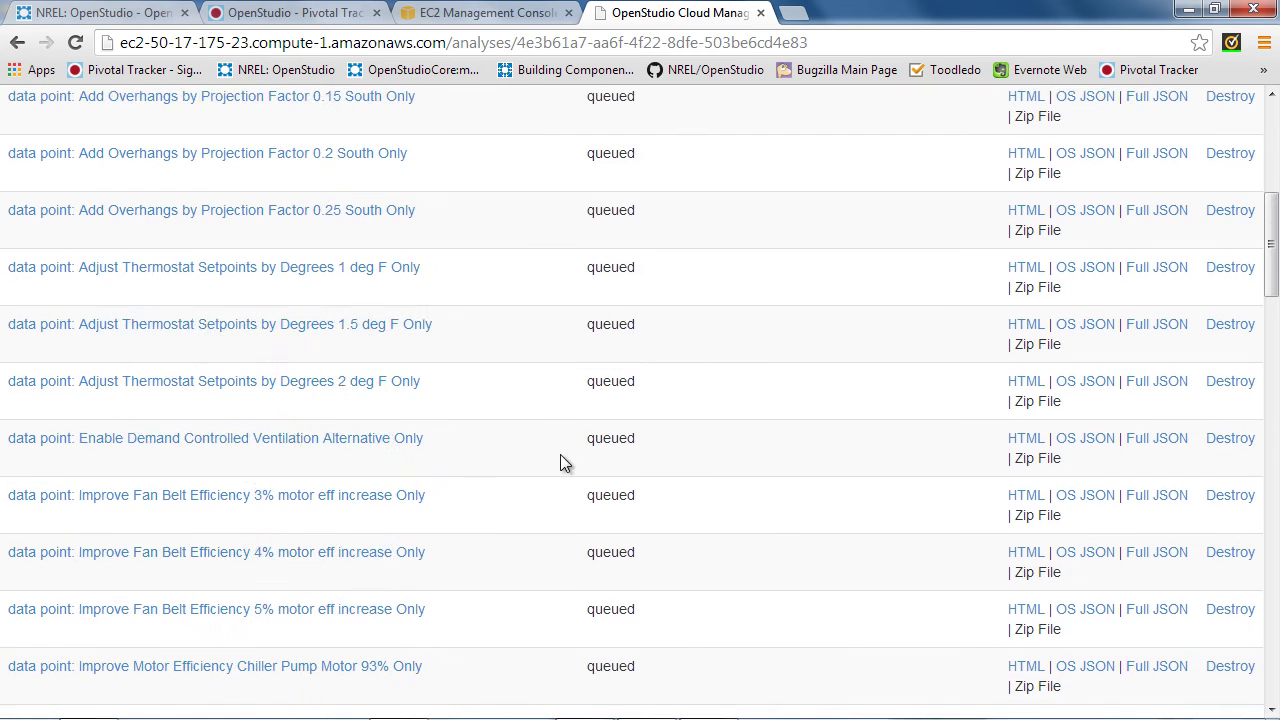
{"action": "scroll", "coordinate": [561, 472], "scroll_direction": "down", "scroll_amount": 10}
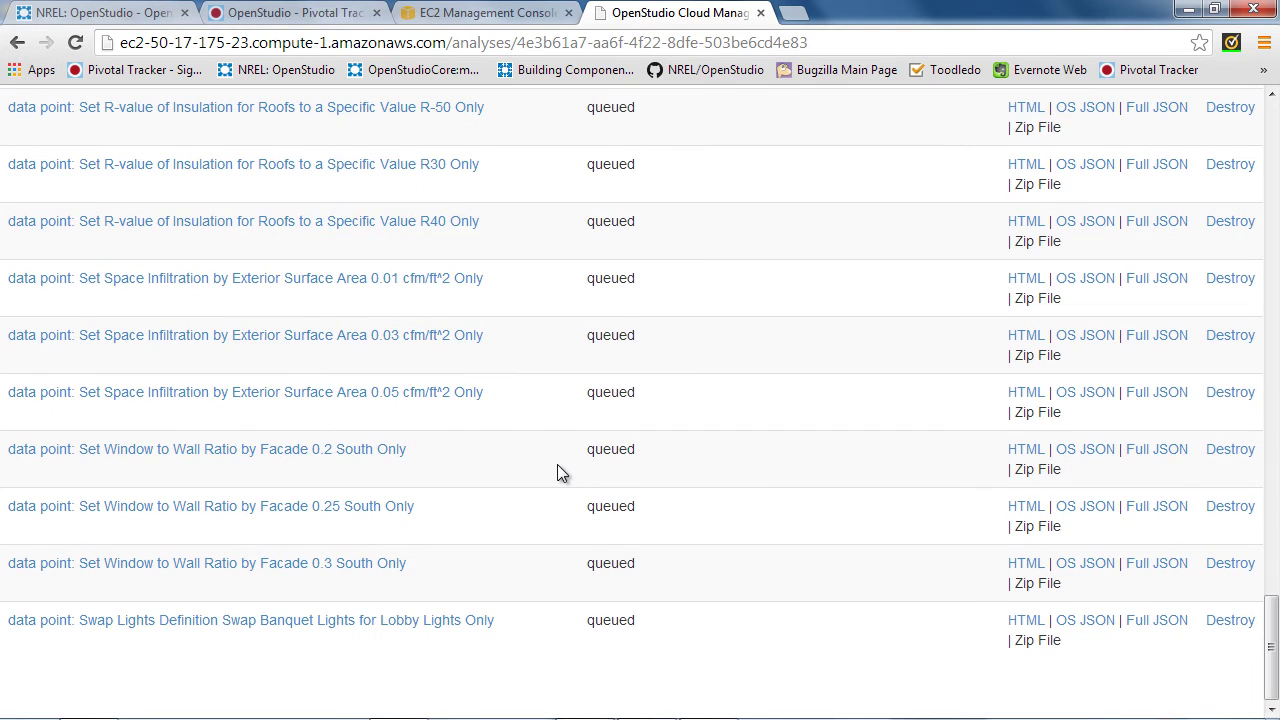
{"action": "scroll", "coordinate": [558, 466], "scroll_direction": "up", "scroll_amount": 11}
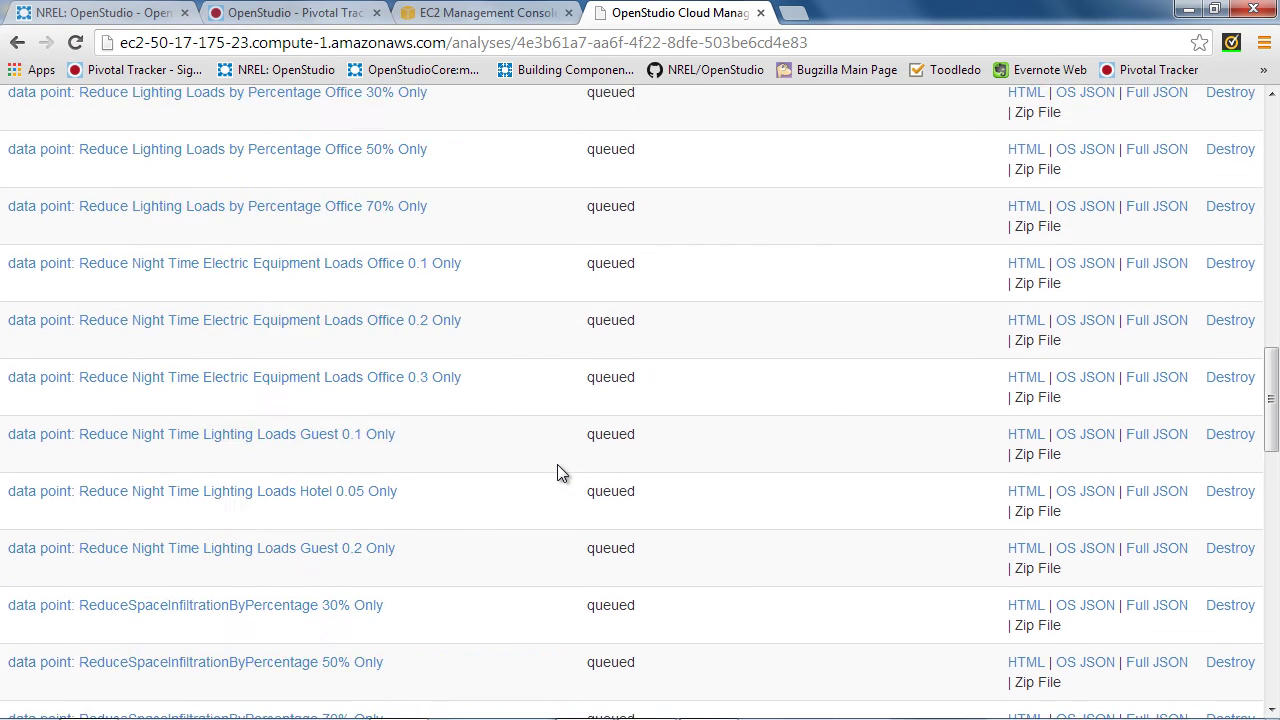
{"action": "scroll", "coordinate": [557, 464], "scroll_direction": "up", "scroll_amount": 15}
{"action": "scroll", "coordinate": [557, 464], "scroll_direction": "down", "scroll_amount": 2}
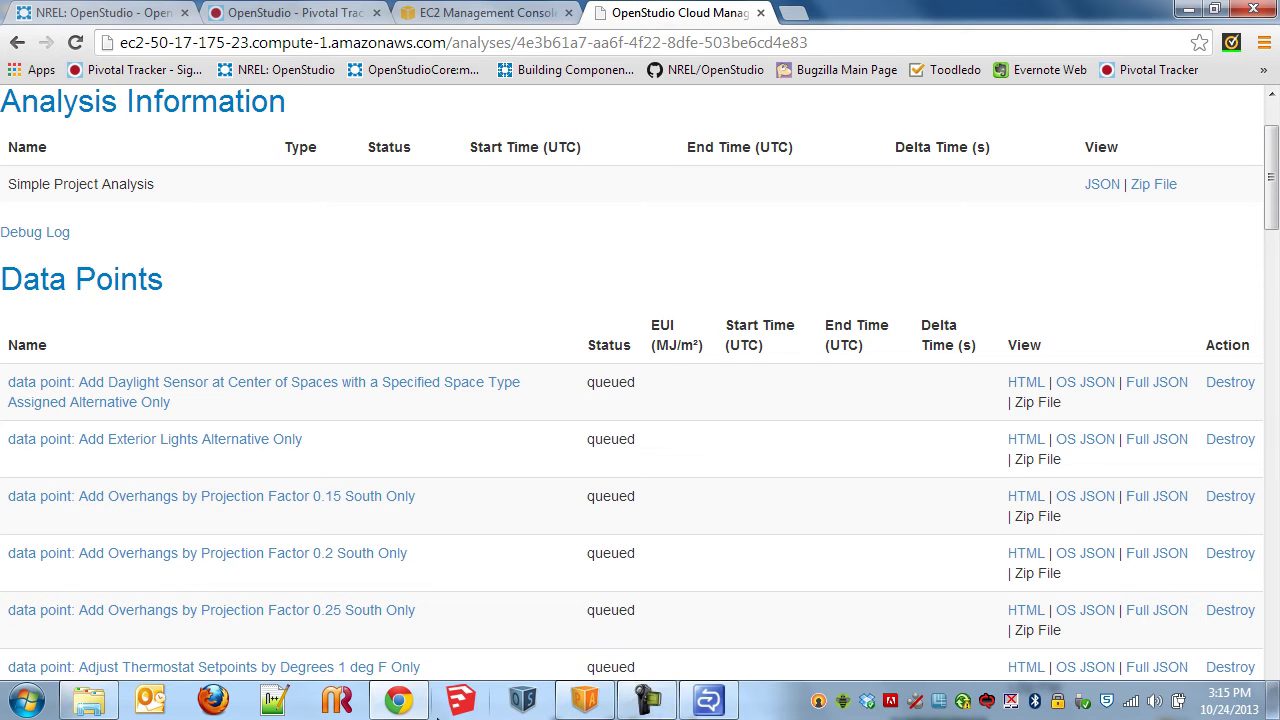
{"action": "left_click", "coordinate": [592, 706]}
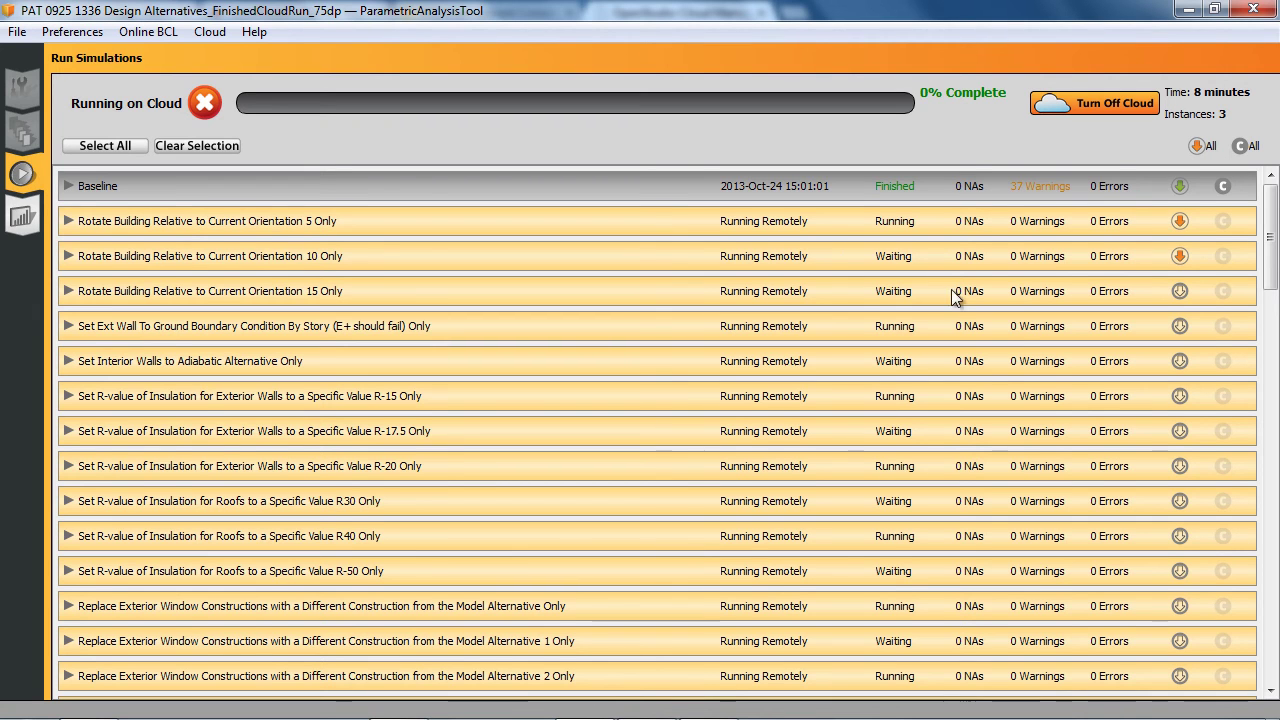
{"action": "left_click_drag", "start_coordinate": [1270, 228], "coordinate": [1272, 332]}
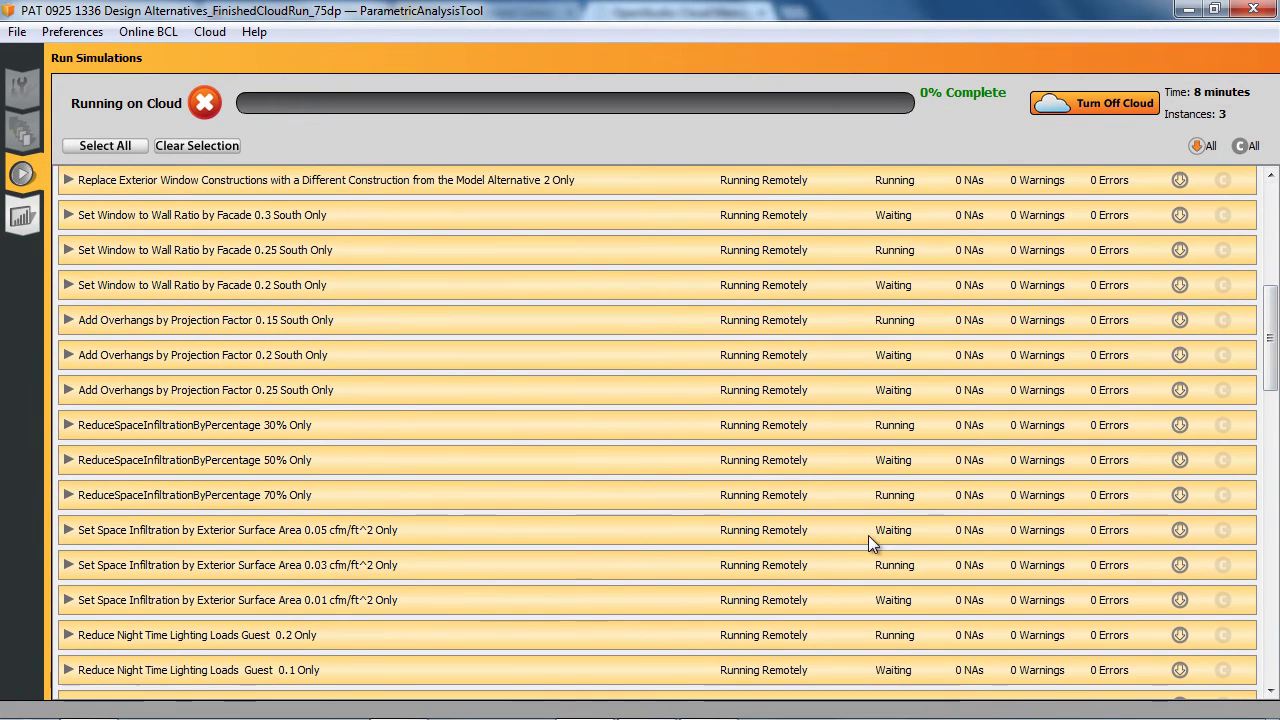
{"action": "left_click_drag", "start_coordinate": [1277, 378], "coordinate": [1276, 280]}
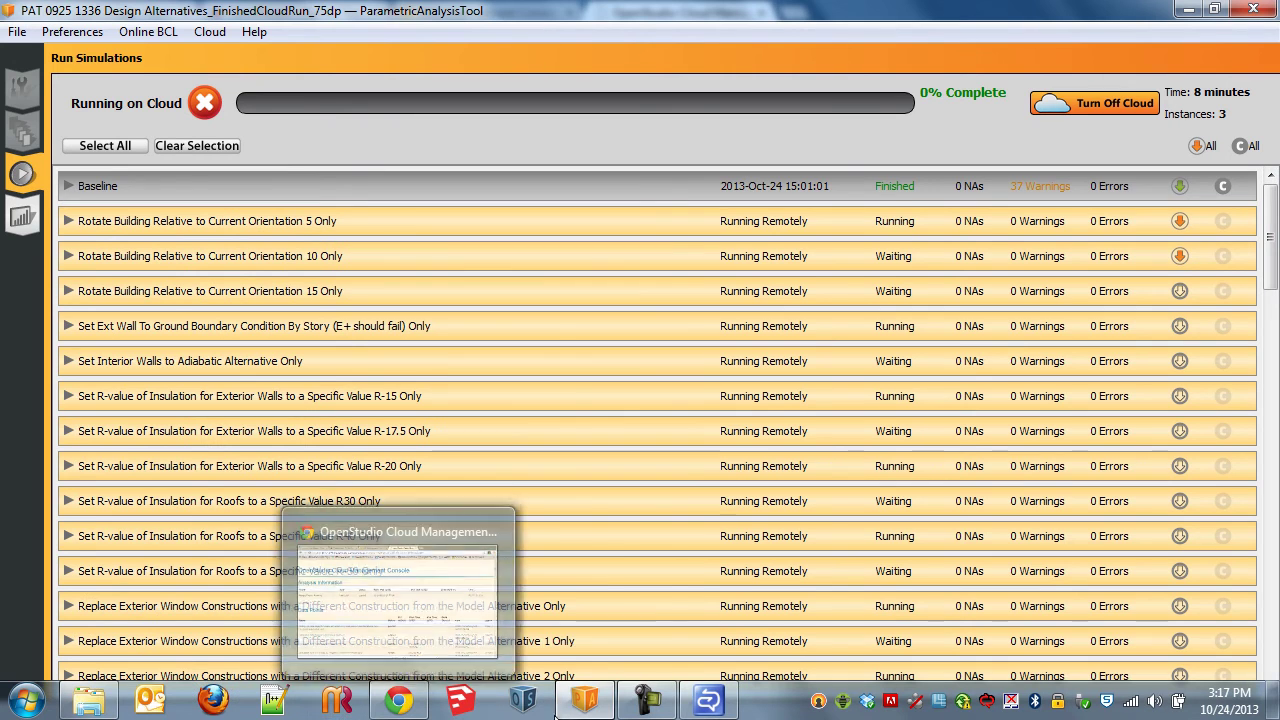
Reload the cloud console's analysis page and scroll the Data Points table to check queued and started runs
{"action": "left_click", "coordinate": [396, 716]}
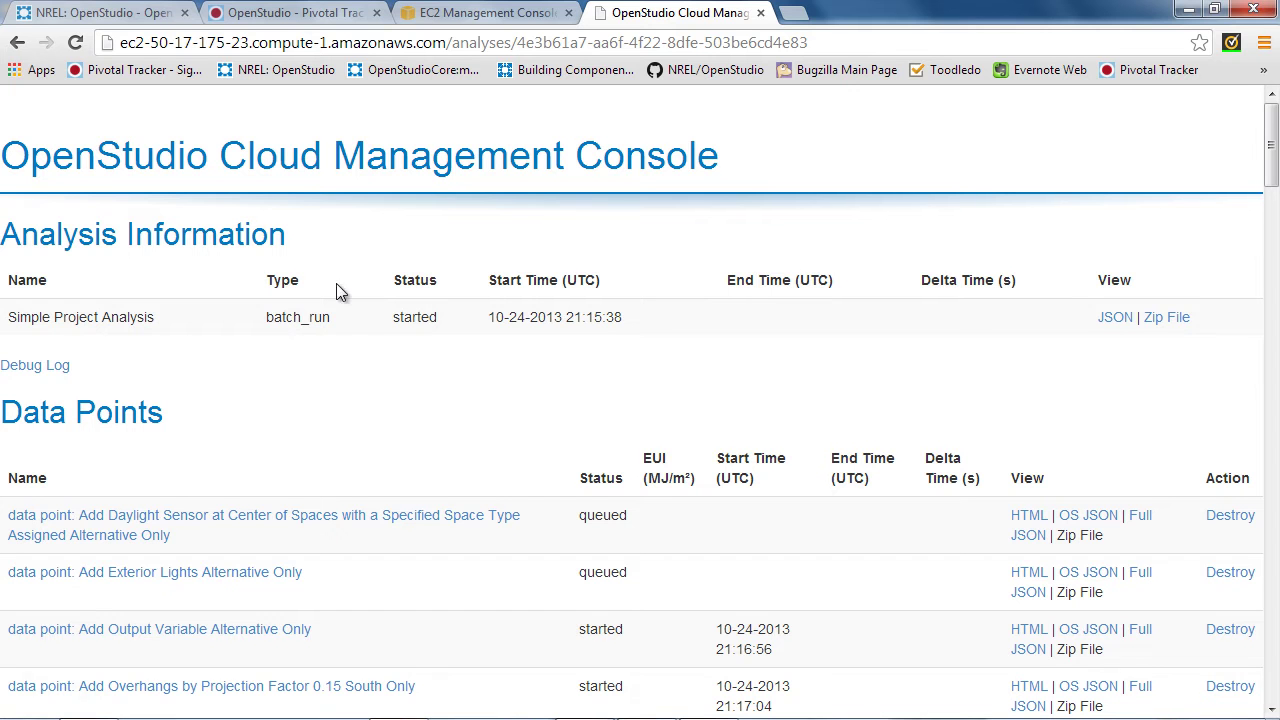
{"action": "left_click", "coordinate": [78, 45]}
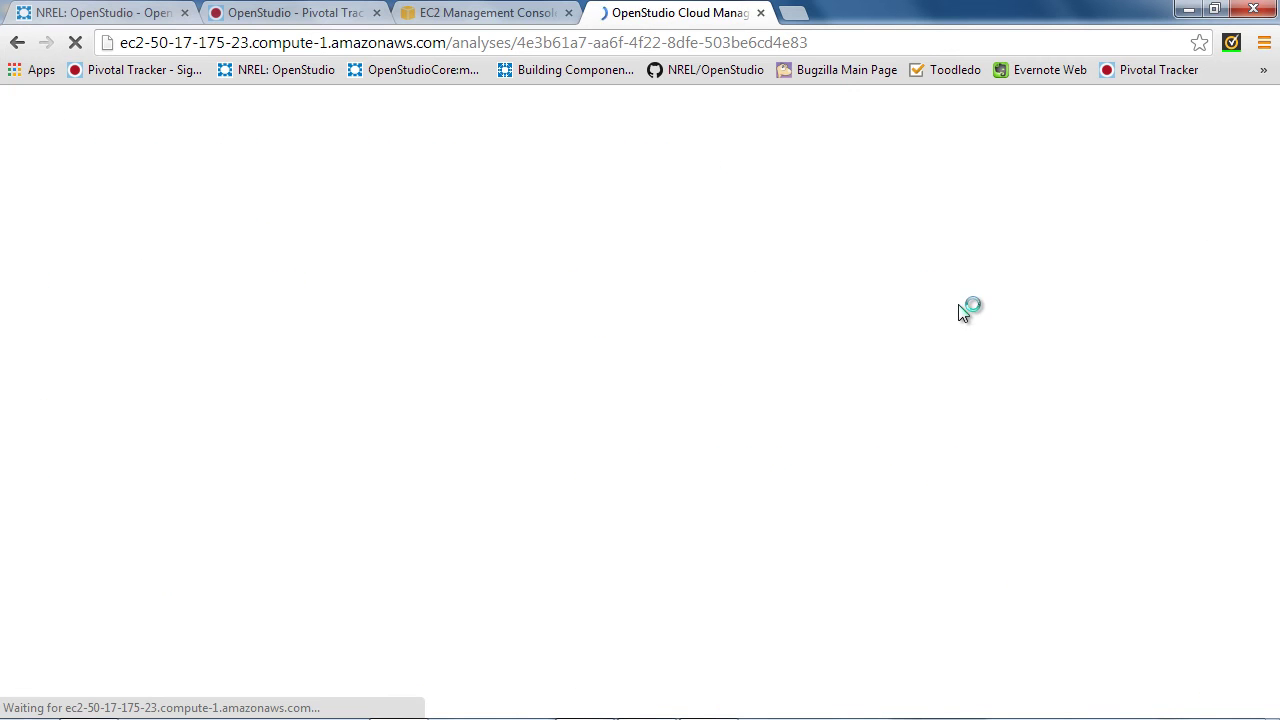
{"action": "left_click_drag", "start_coordinate": [1272, 145], "coordinate": [1273, 197]}
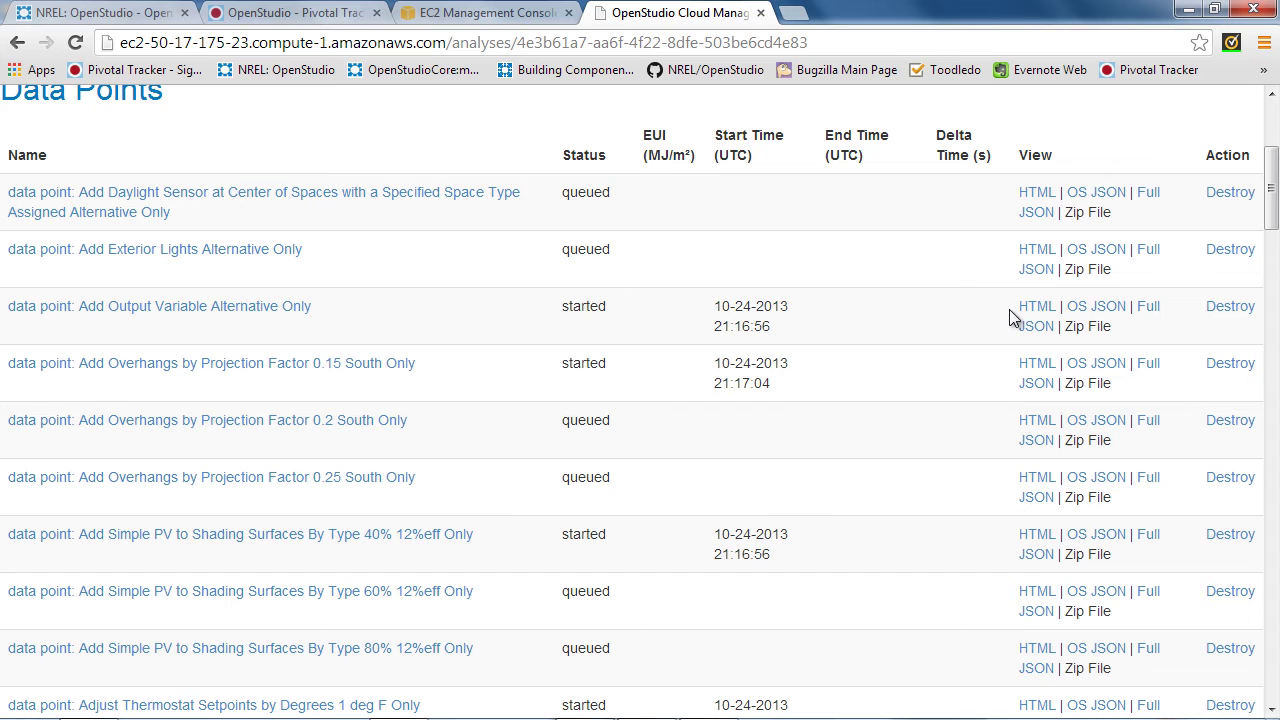
{"action": "scroll", "coordinate": [986, 337], "scroll_direction": "down", "scroll_amount": 8}
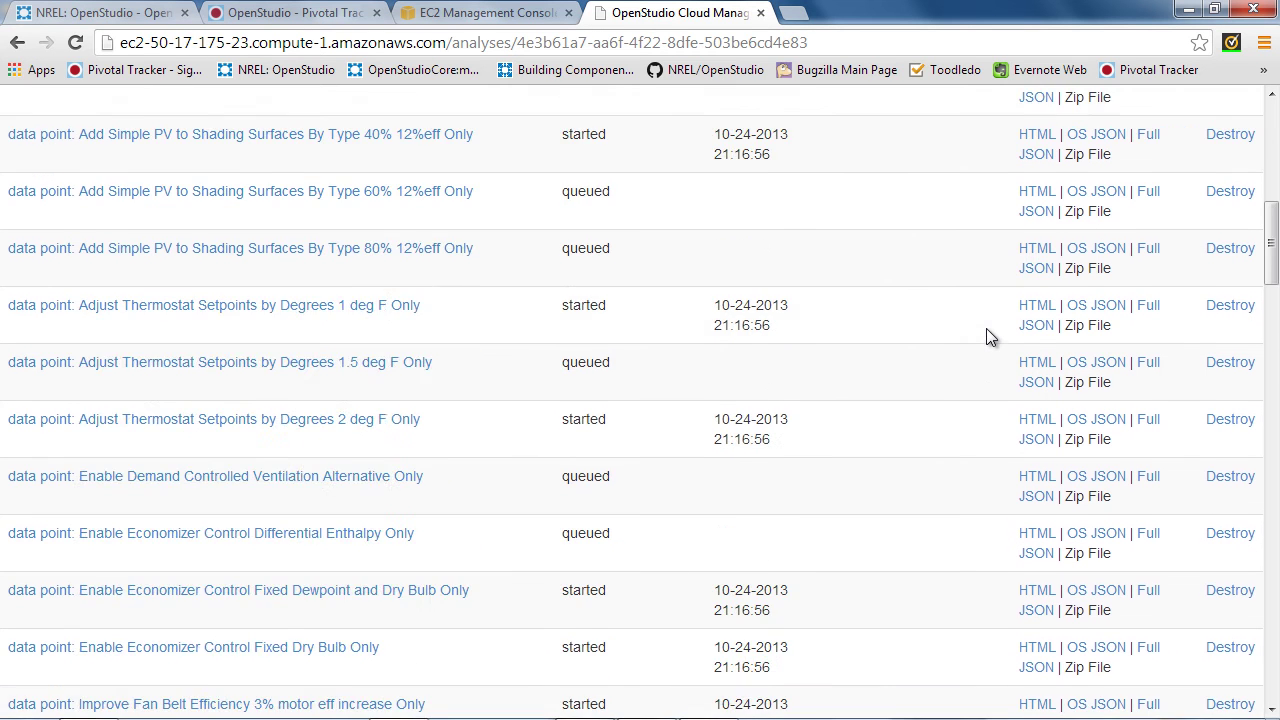
{"action": "scroll", "coordinate": [986, 337], "scroll_direction": "down", "scroll_amount": 5}
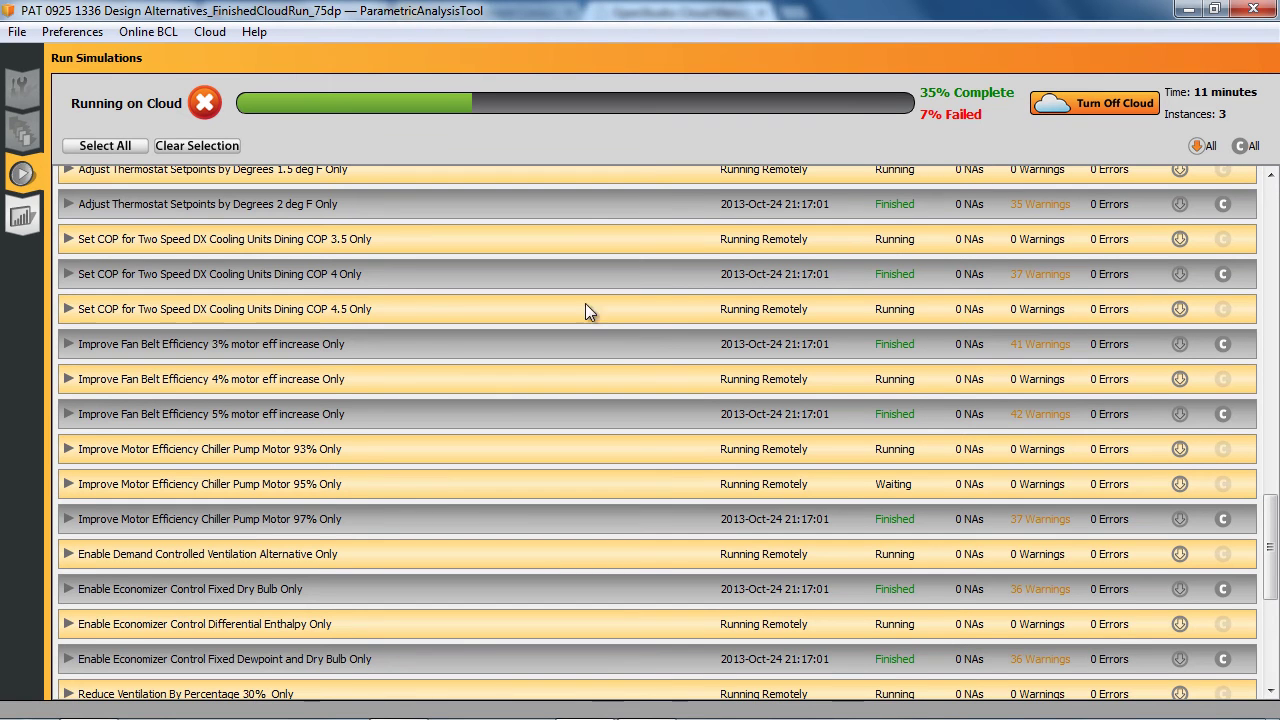
Expand the 2 deg F thermostat alternative and inspect its construction cost and electric equipment cost step conditions
{"action": "left_click", "coordinate": [67, 204]}
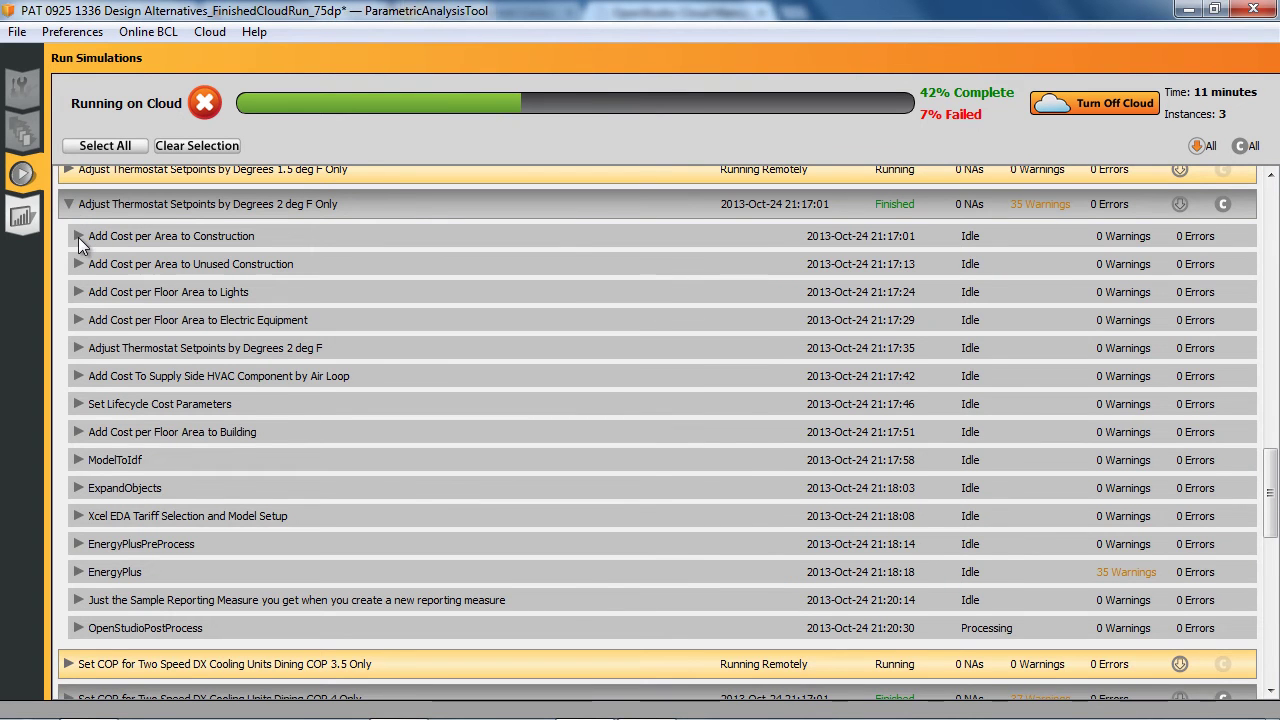
{"action": "left_click", "coordinate": [79, 236]}
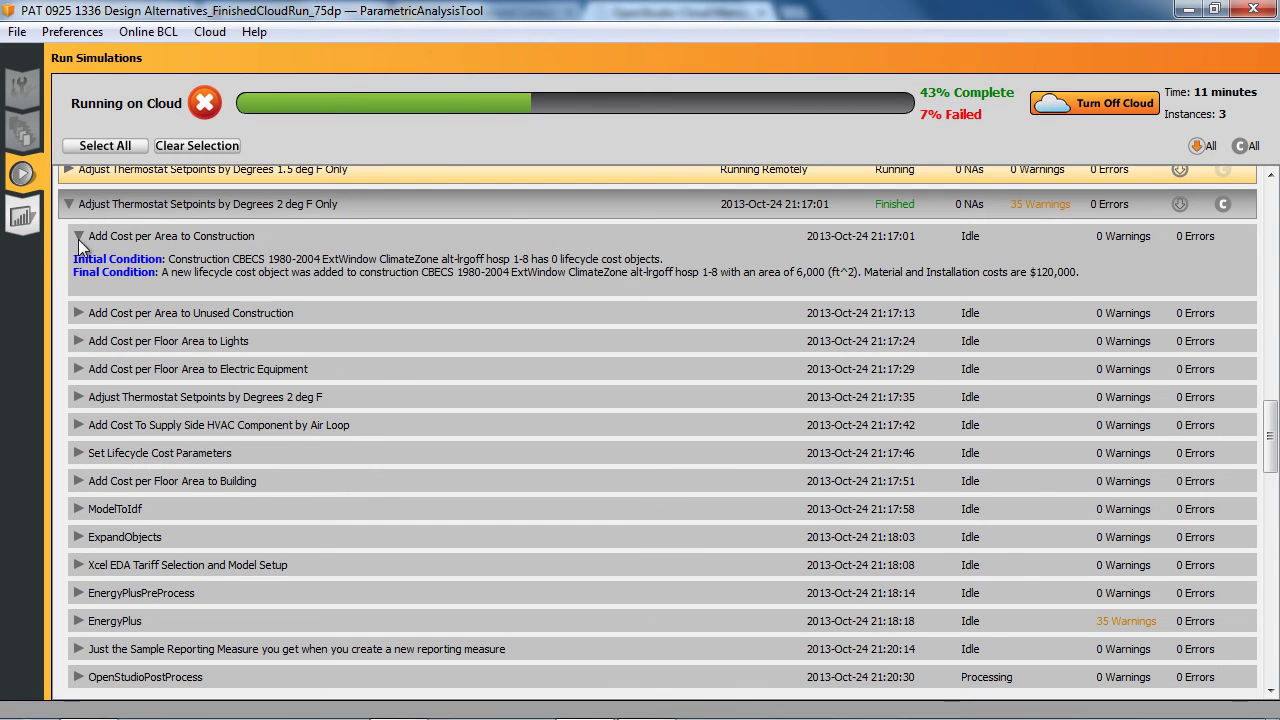
{"action": "left_click", "coordinate": [77, 235]}
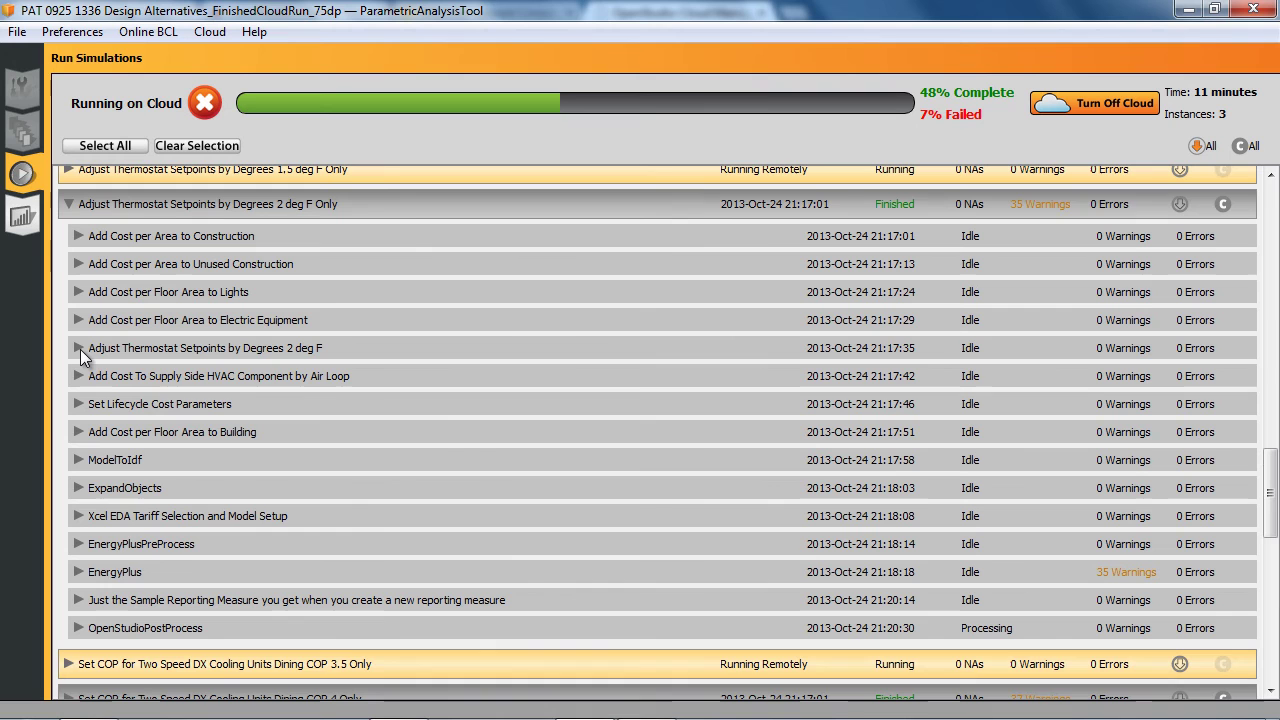
{"action": "left_click", "coordinate": [78, 320]}
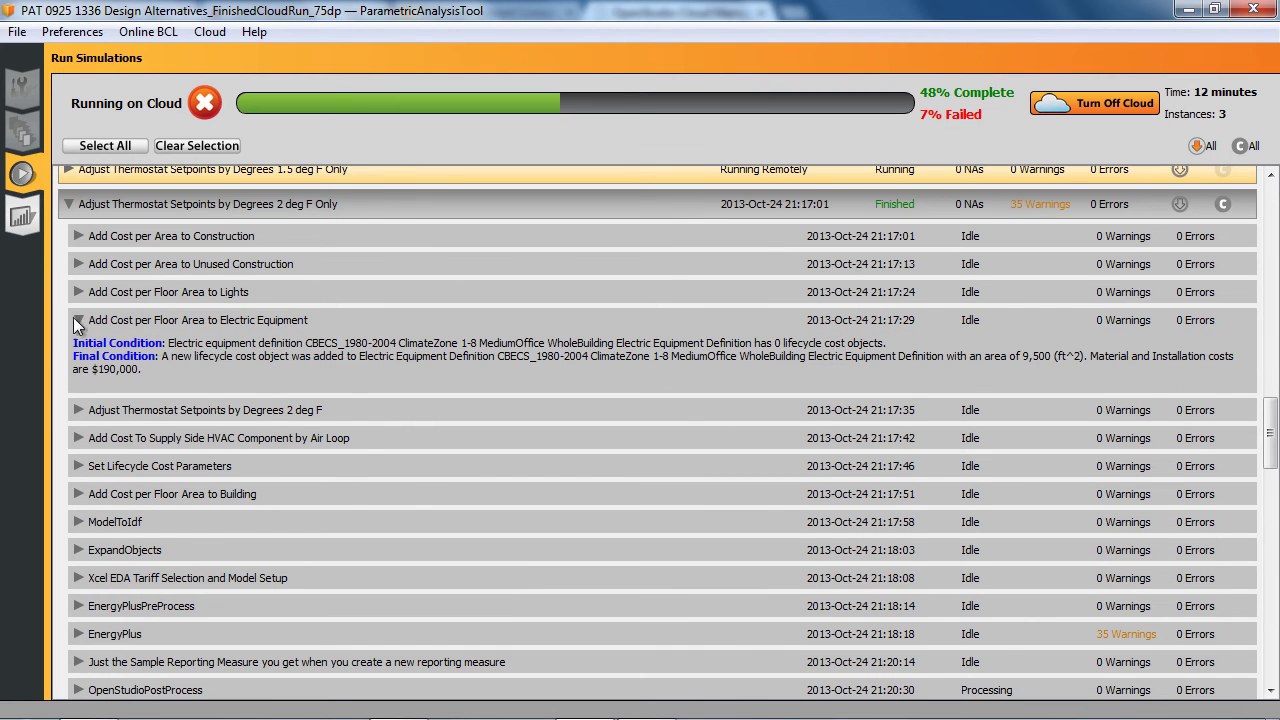
{"action": "left_click", "coordinate": [78, 320]}
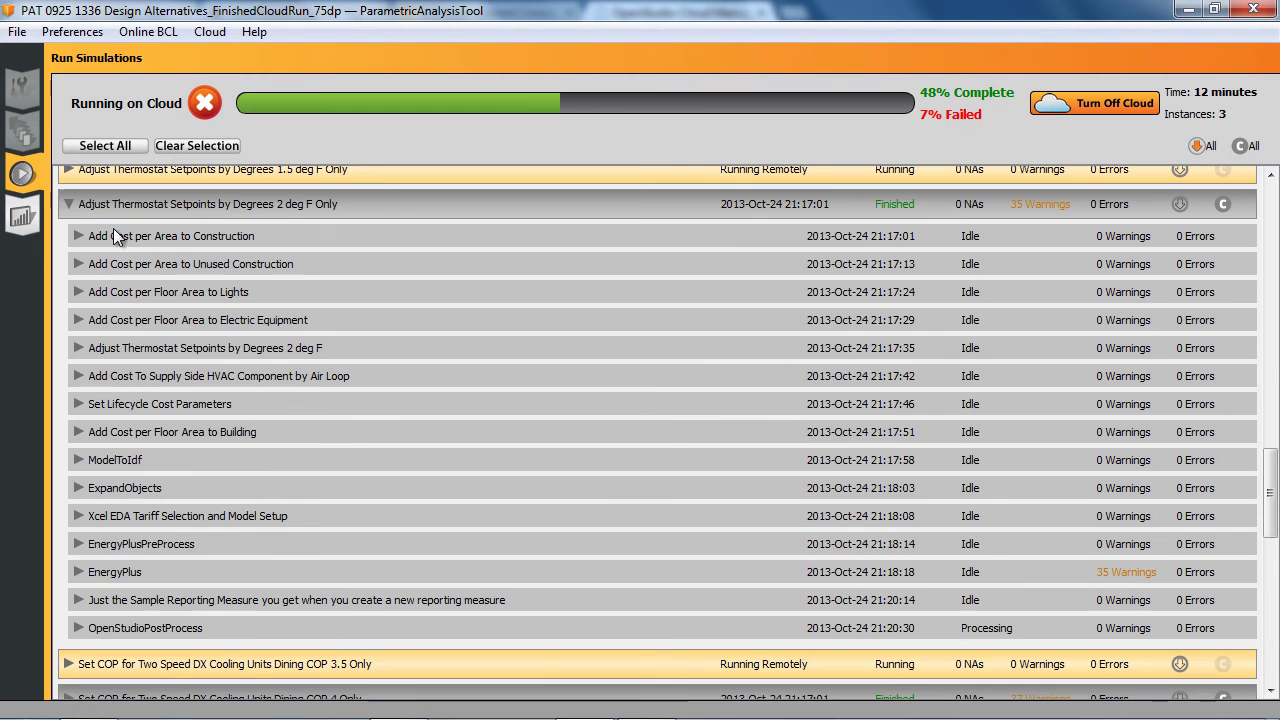
{"action": "left_click", "coordinate": [68, 205]}
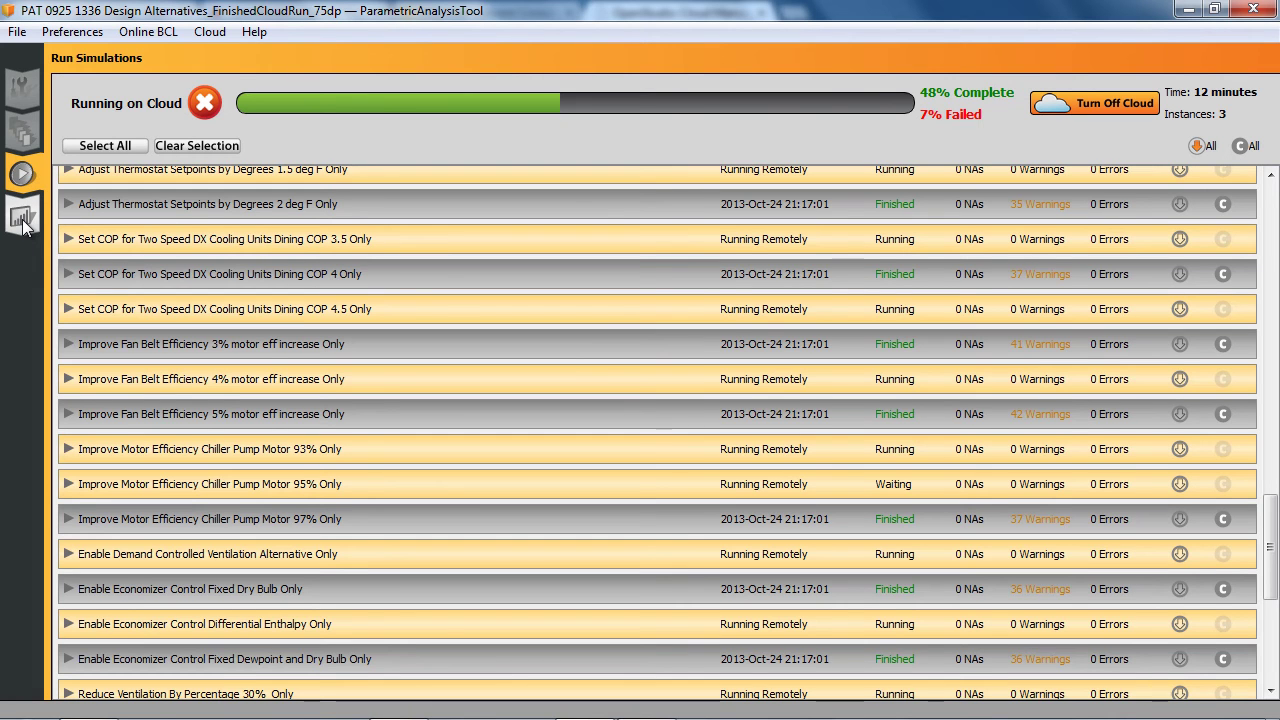
Open the design alternatives reports and select the Set R-value of Insulation for Exterior Walls R-20 row
{"action": "left_click", "coordinate": [22, 220]}
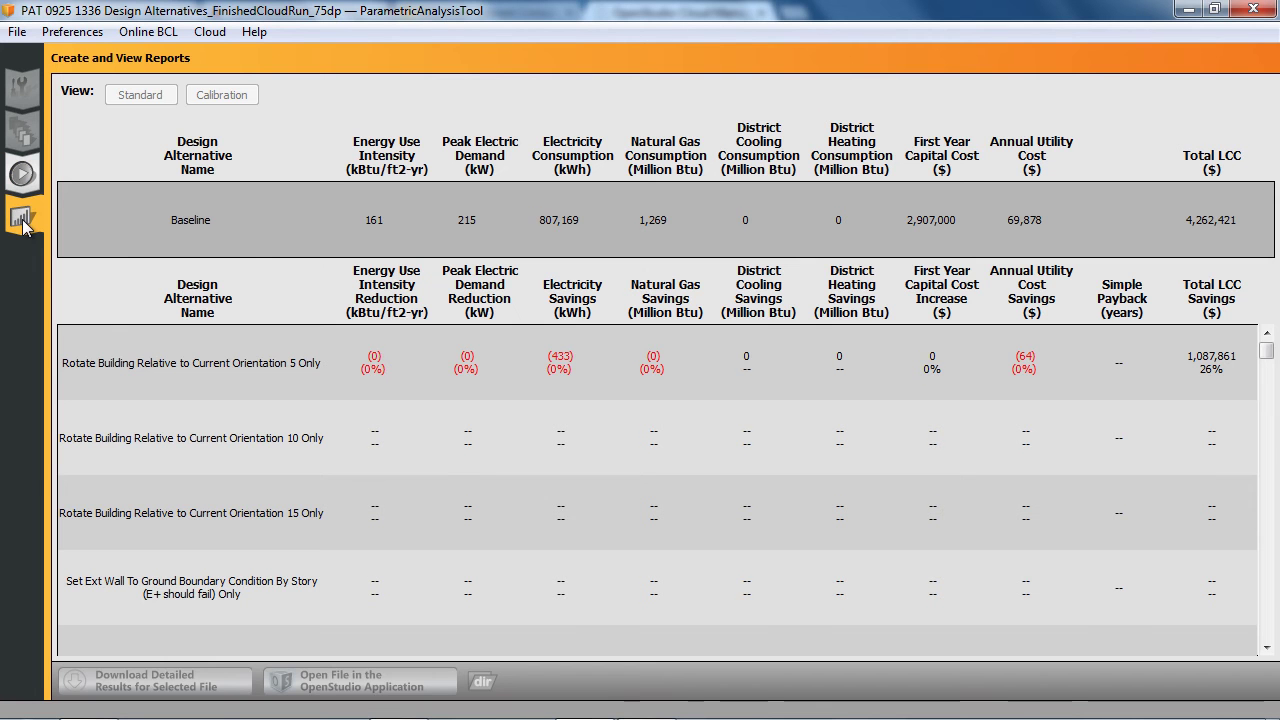
{"action": "scroll", "coordinate": [1130, 447], "scroll_direction": "down", "scroll_amount": 3}
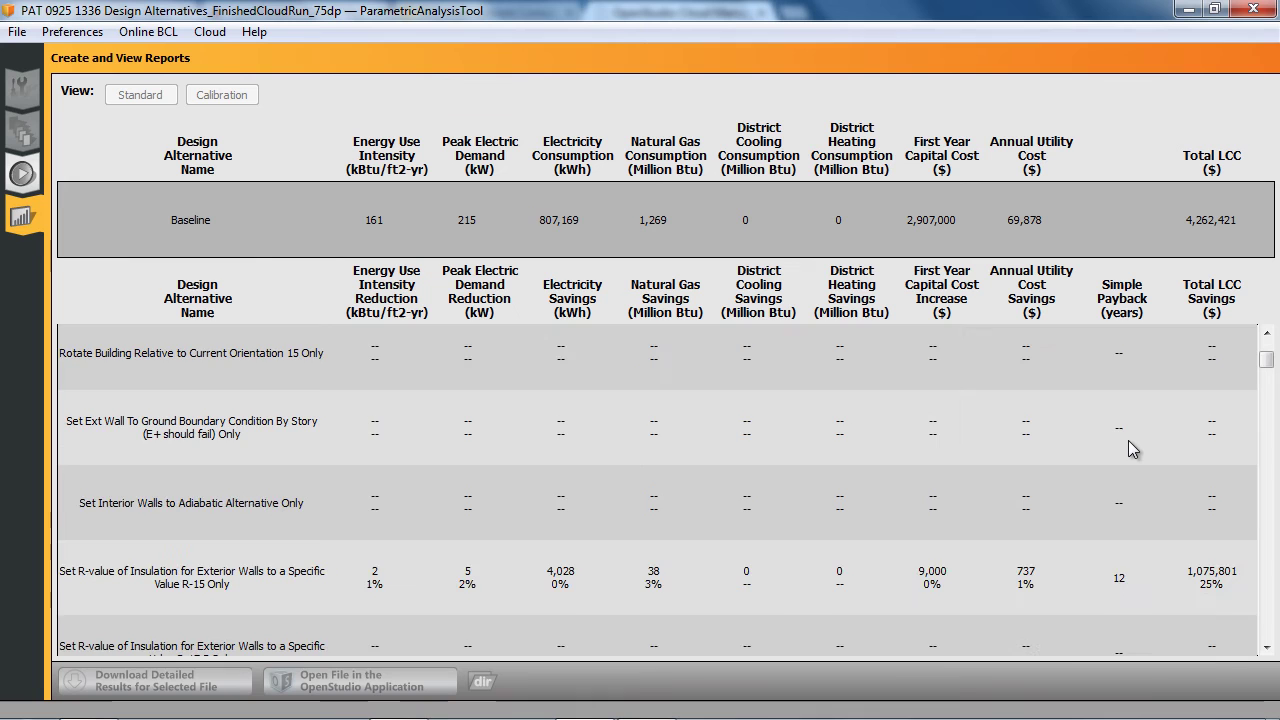
{"action": "scroll", "coordinate": [1130, 440], "scroll_direction": "down", "scroll_amount": 1}
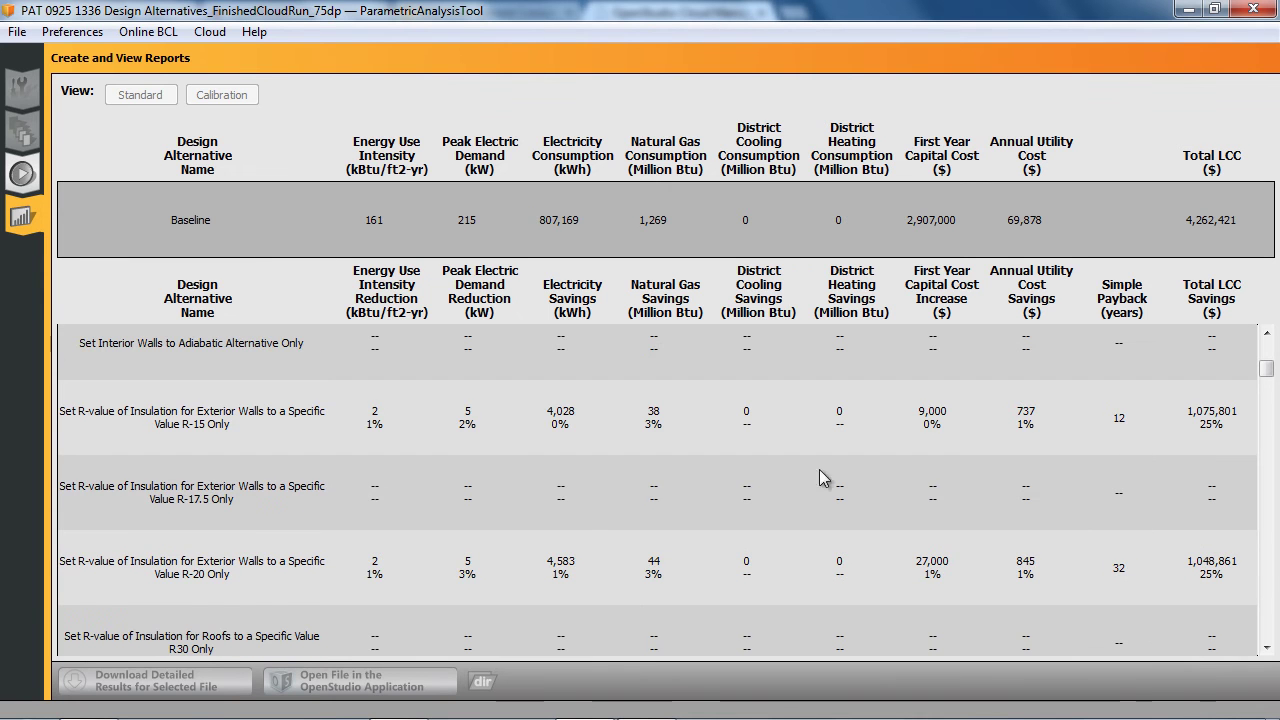
{"action": "scroll", "coordinate": [446, 476], "scroll_direction": "down", "scroll_amount": 2}
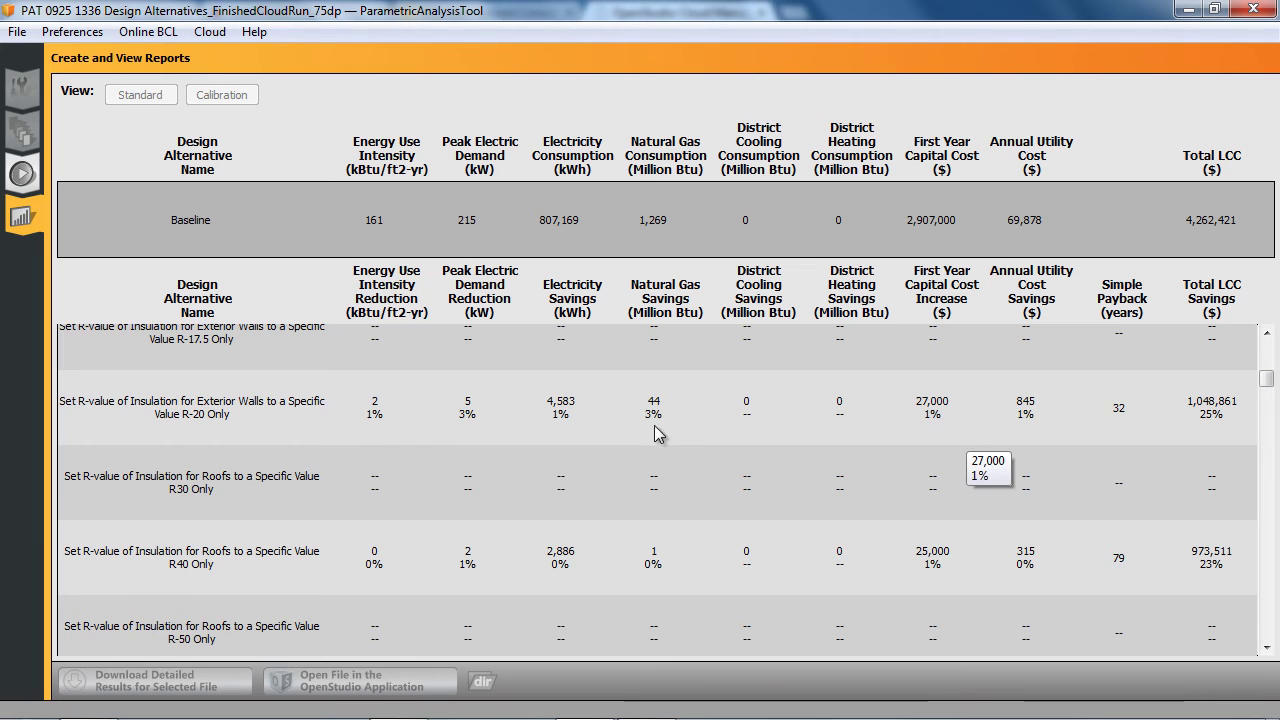
{"action": "left_click", "coordinate": [222, 402]}
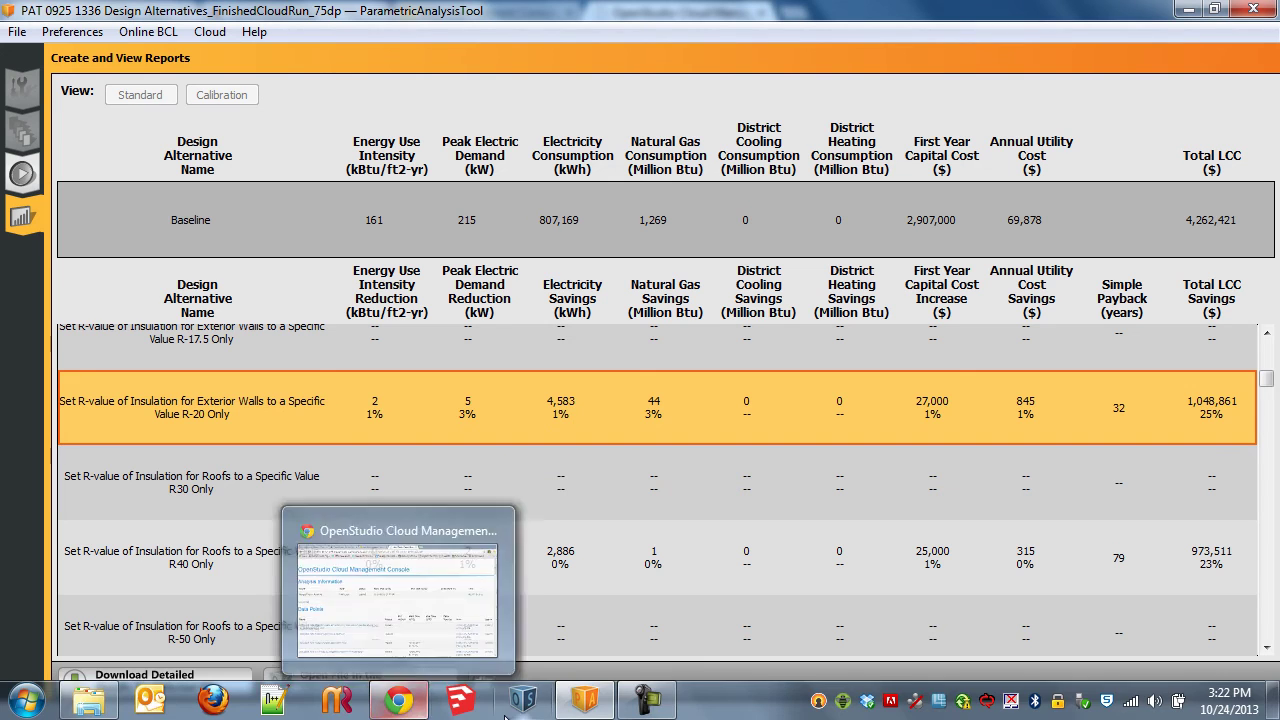
Open the HTML report for the Add Output Variable Alternative Only data point in the cloud console
{"action": "left_click", "coordinate": [408, 710]}
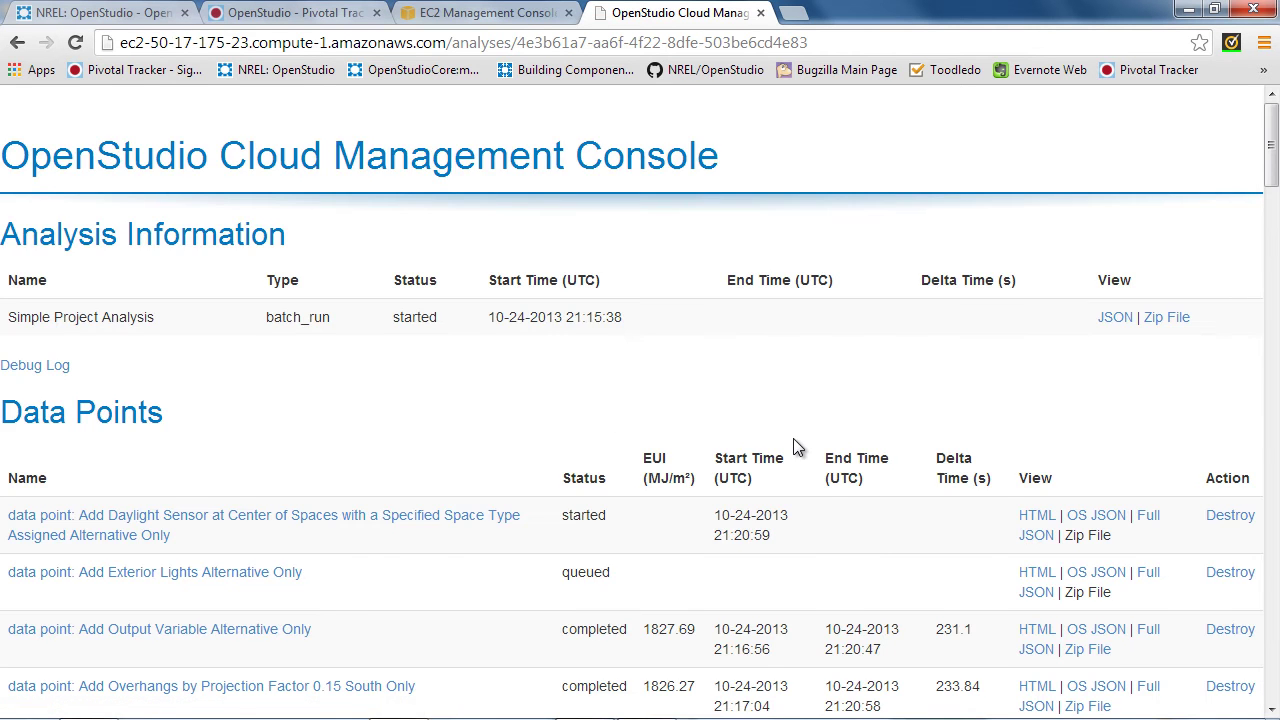
{"action": "scroll", "coordinate": [793, 448], "scroll_direction": "down", "scroll_amount": 2}
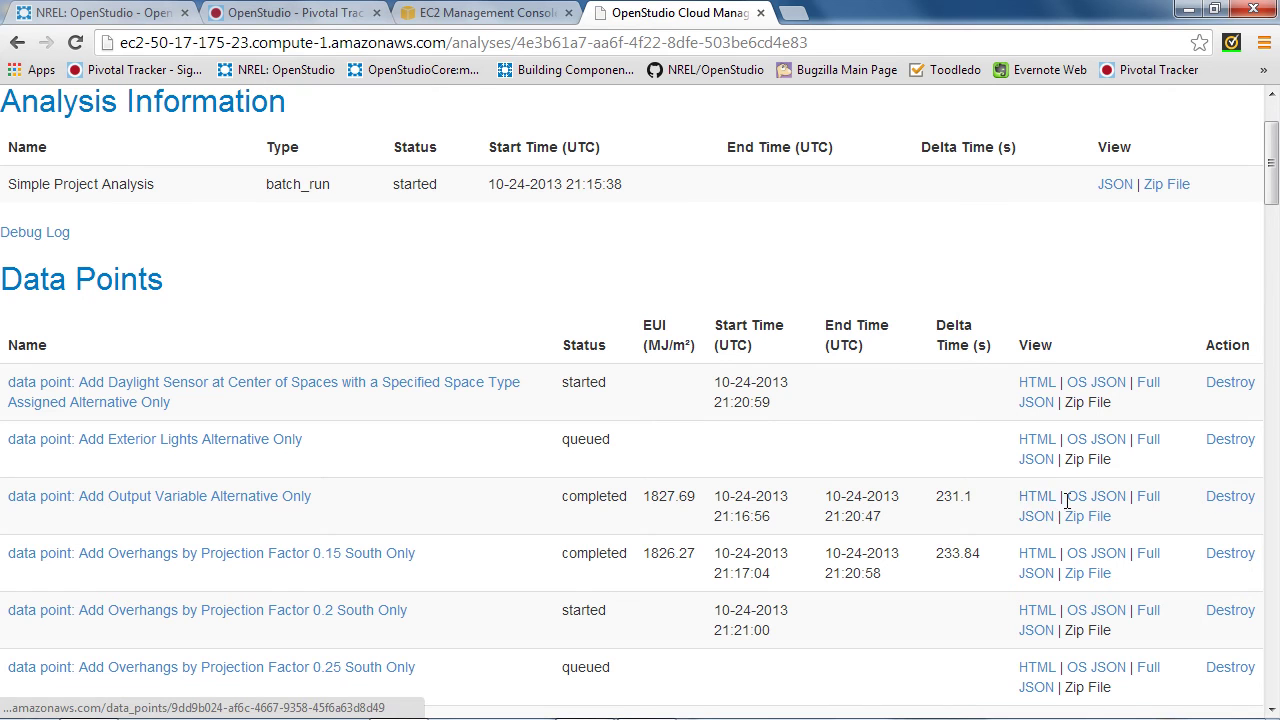
{"action": "left_click", "coordinate": [1030, 503]}
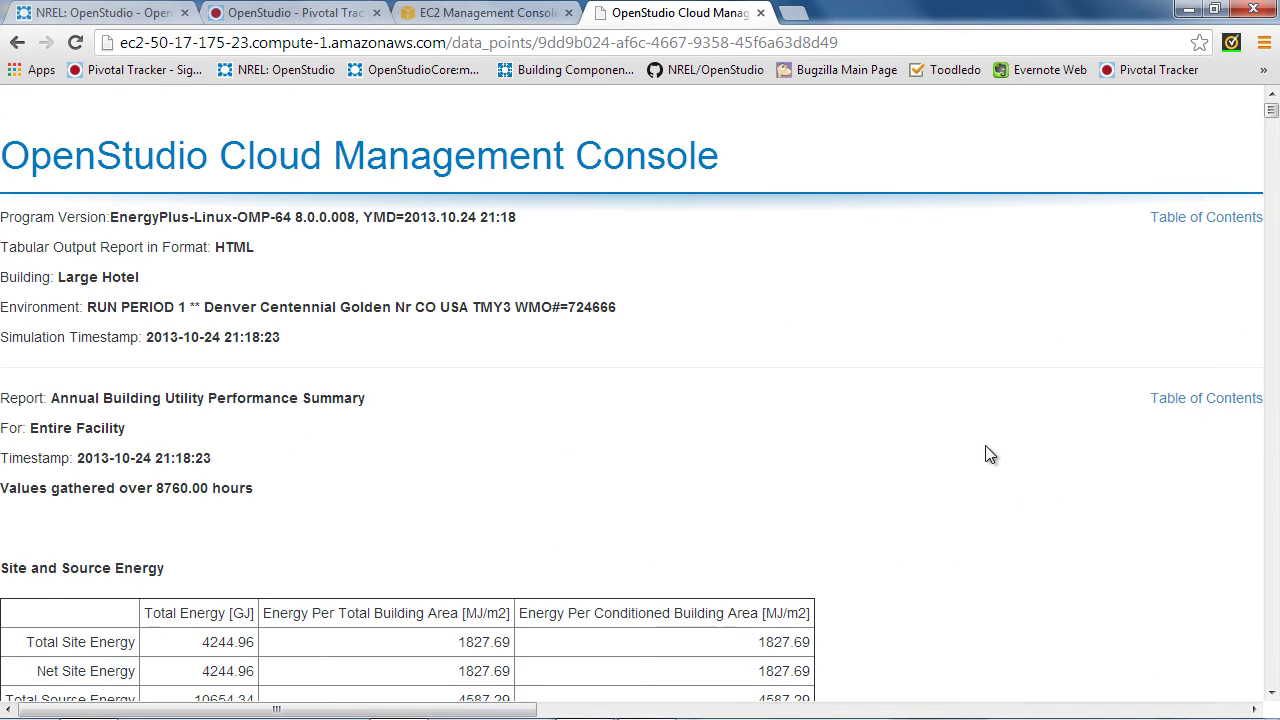
Browse the HTML report, jumping via its table of contents to the Envelope Summary section
{"action": "scroll", "coordinate": [990, 455], "scroll_direction": "down", "scroll_amount": 7}
{"action": "scroll", "coordinate": [990, 455], "scroll_direction": "down", "scroll_amount": 8}
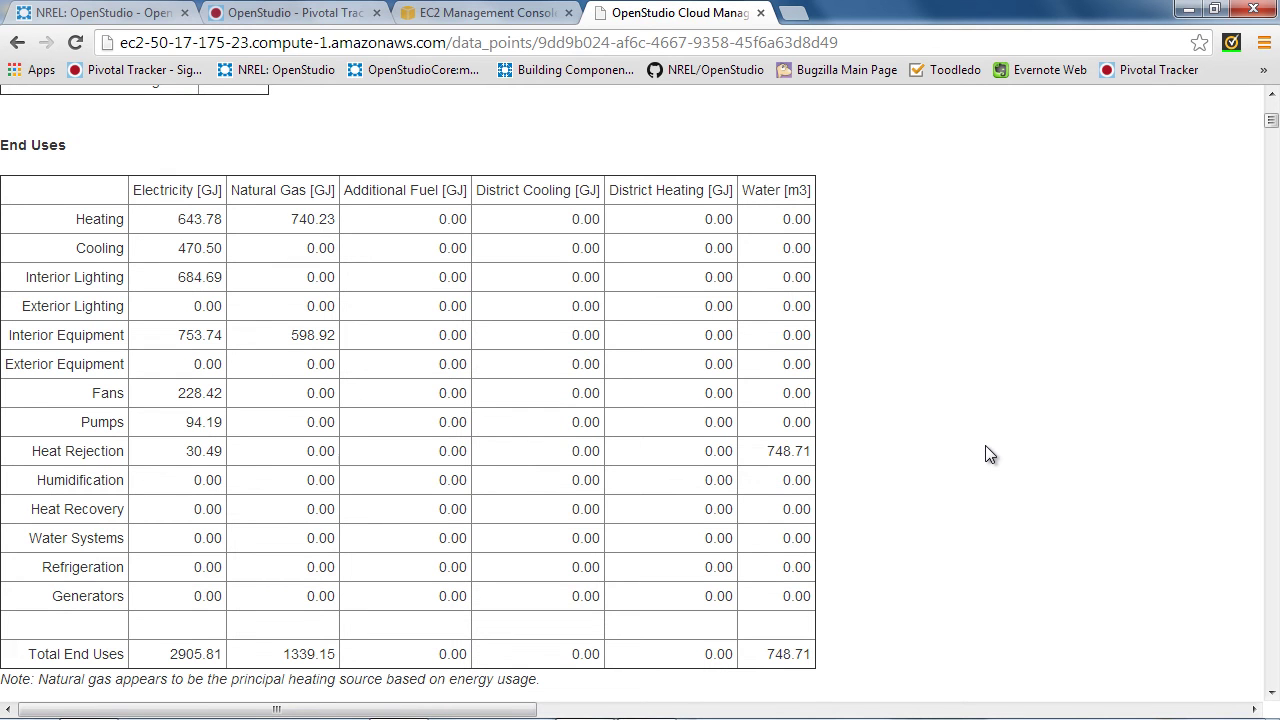
{"action": "scroll", "coordinate": [985, 453], "scroll_direction": "up", "scroll_amount": 10}
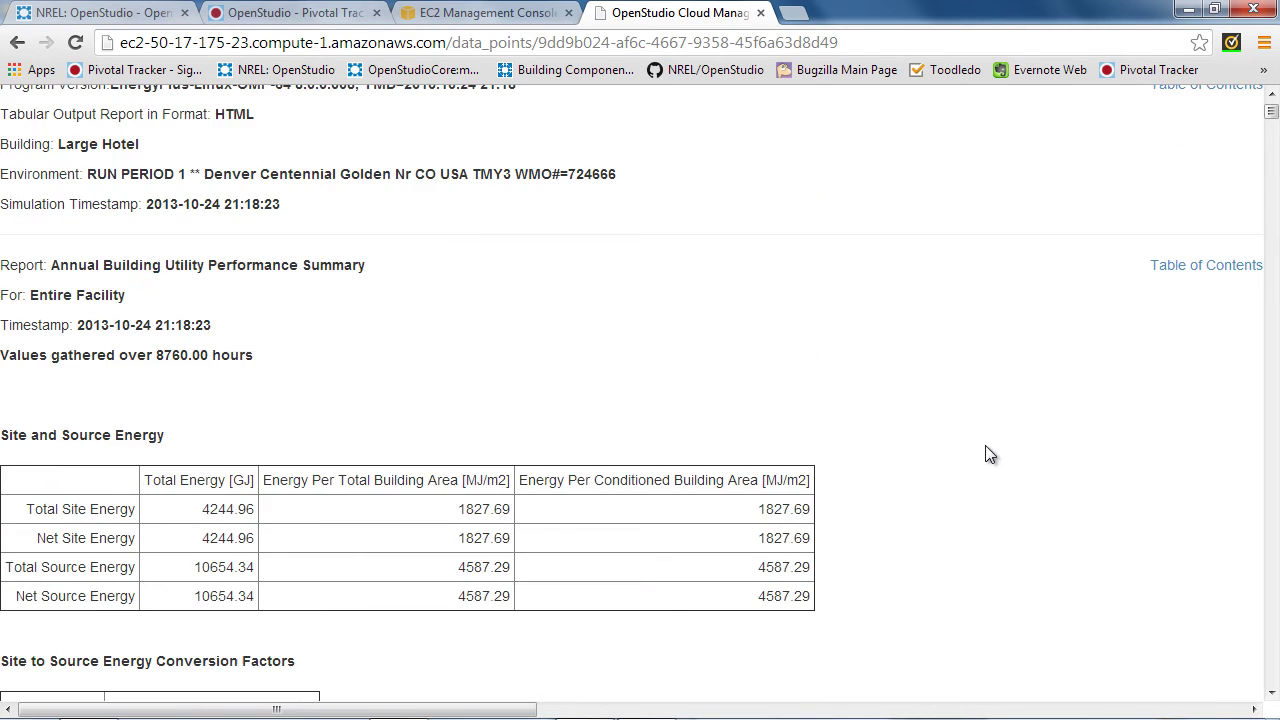
{"action": "left_click", "coordinate": [1206, 266]}
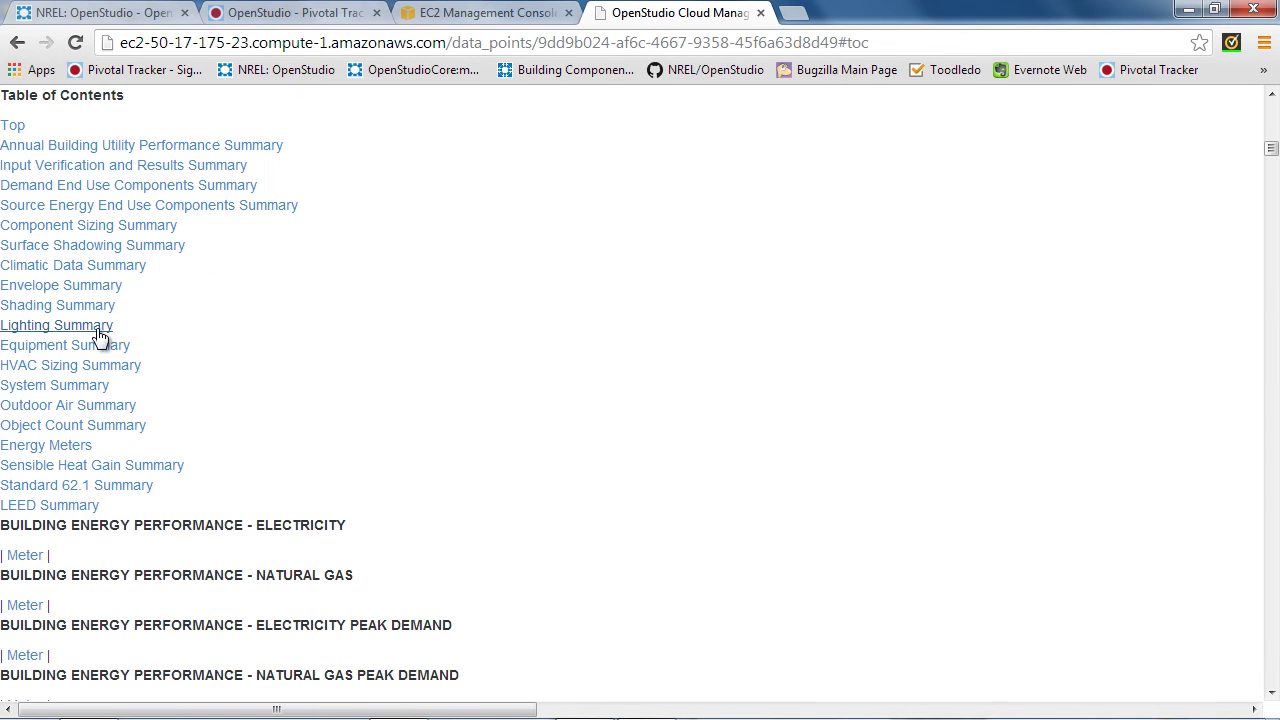
{"action": "left_click", "coordinate": [80, 288]}
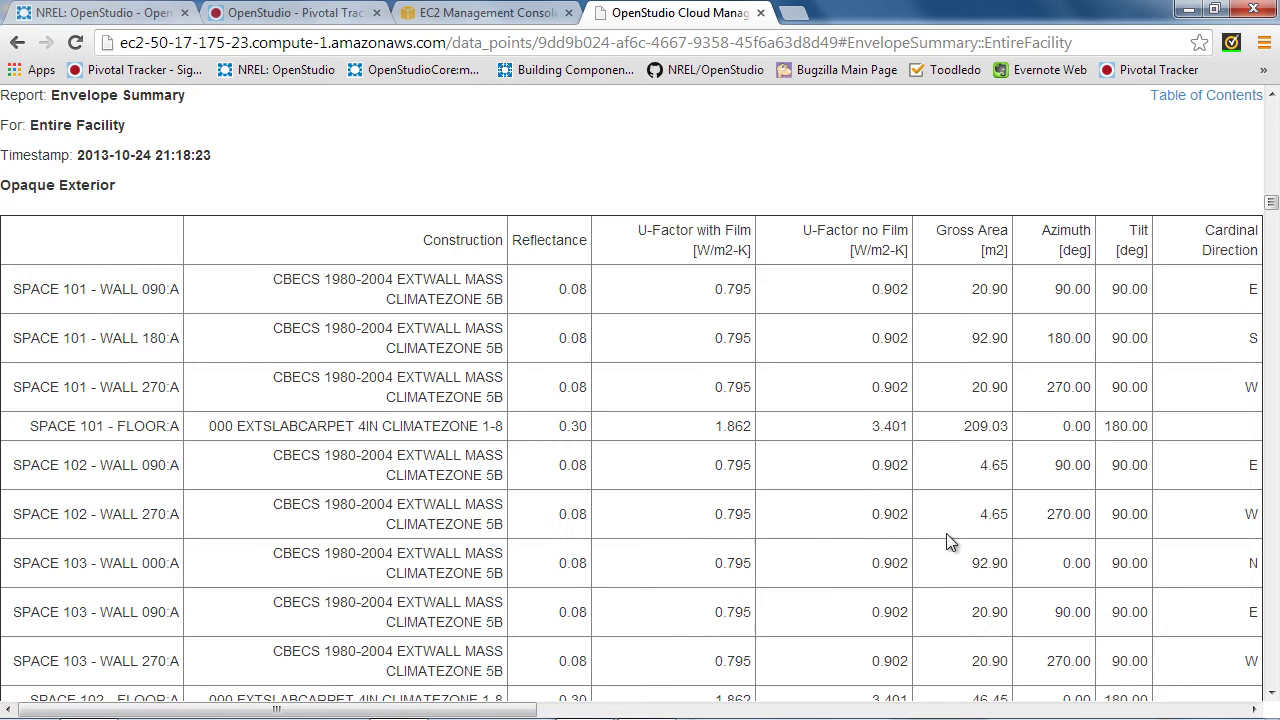
{"action": "scroll", "coordinate": [1046, 424], "scroll_direction": "down", "scroll_amount": 3}
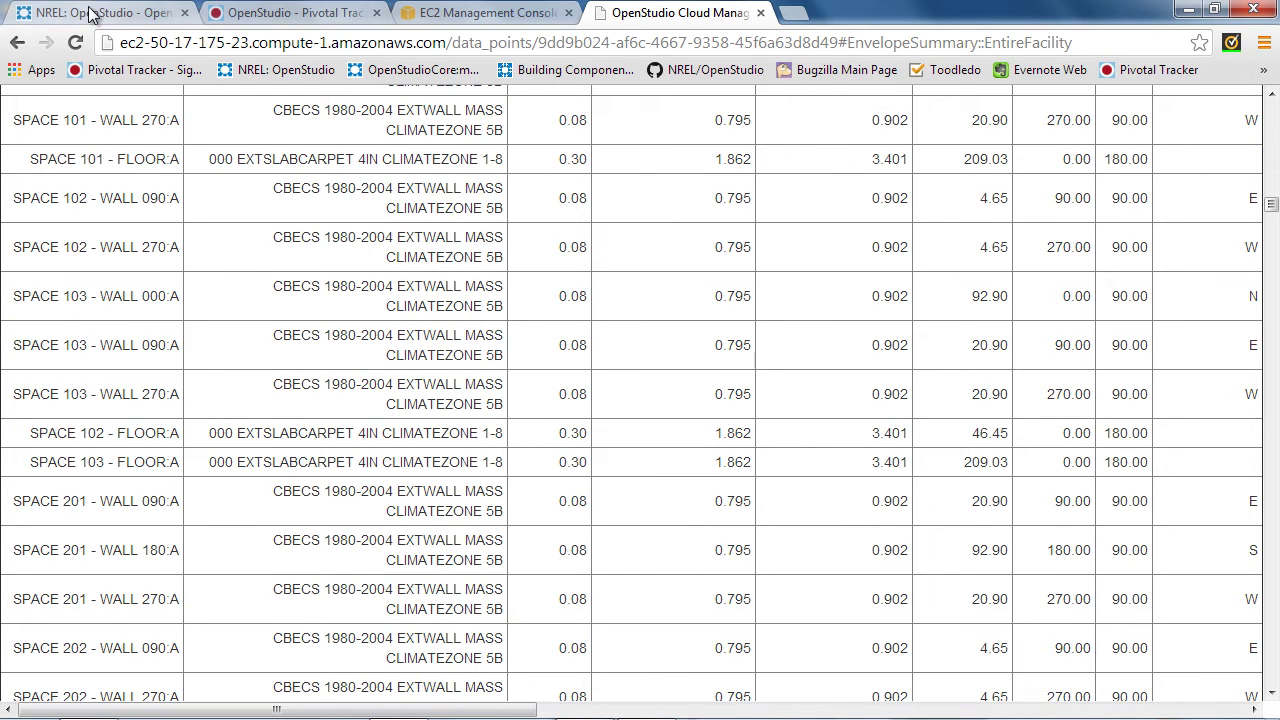
Return to the data points list, refresh the run statuses, and go to the EC2 Instances page
{"action": "left_click", "coordinate": [17, 44]}
{"action": "left_click", "coordinate": [17, 44]}
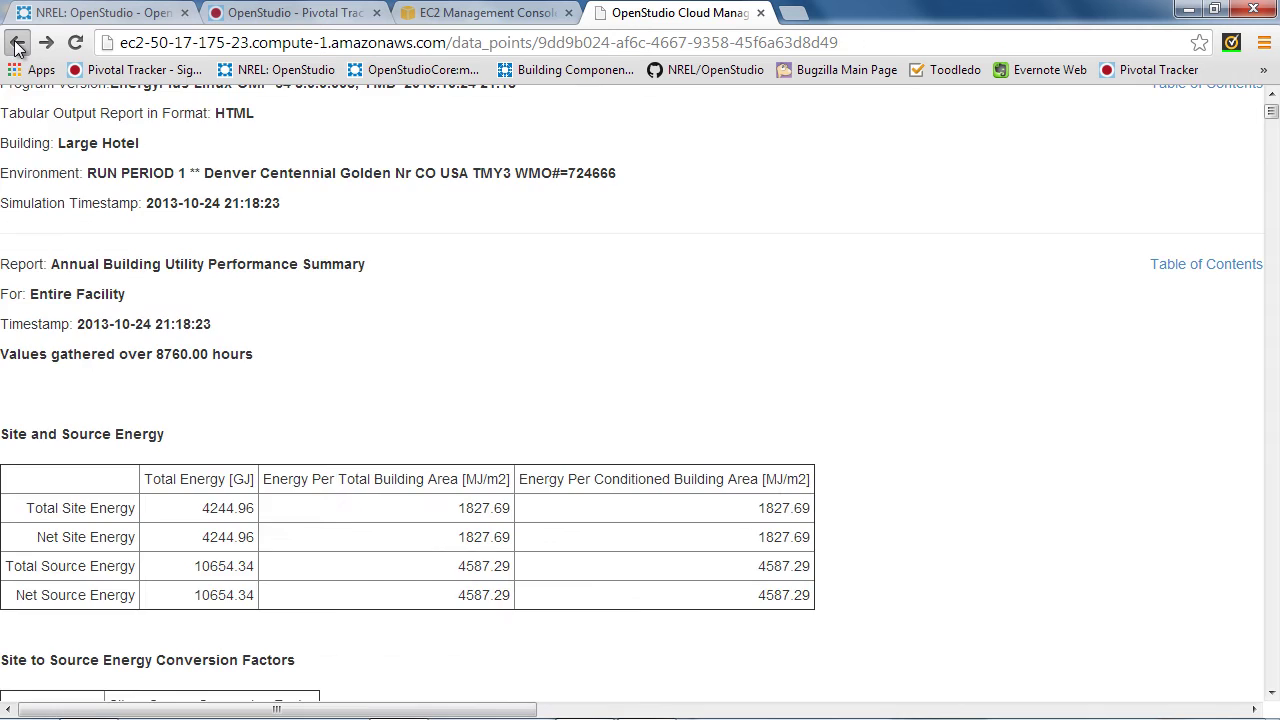
{"action": "left_click", "coordinate": [17, 44]}
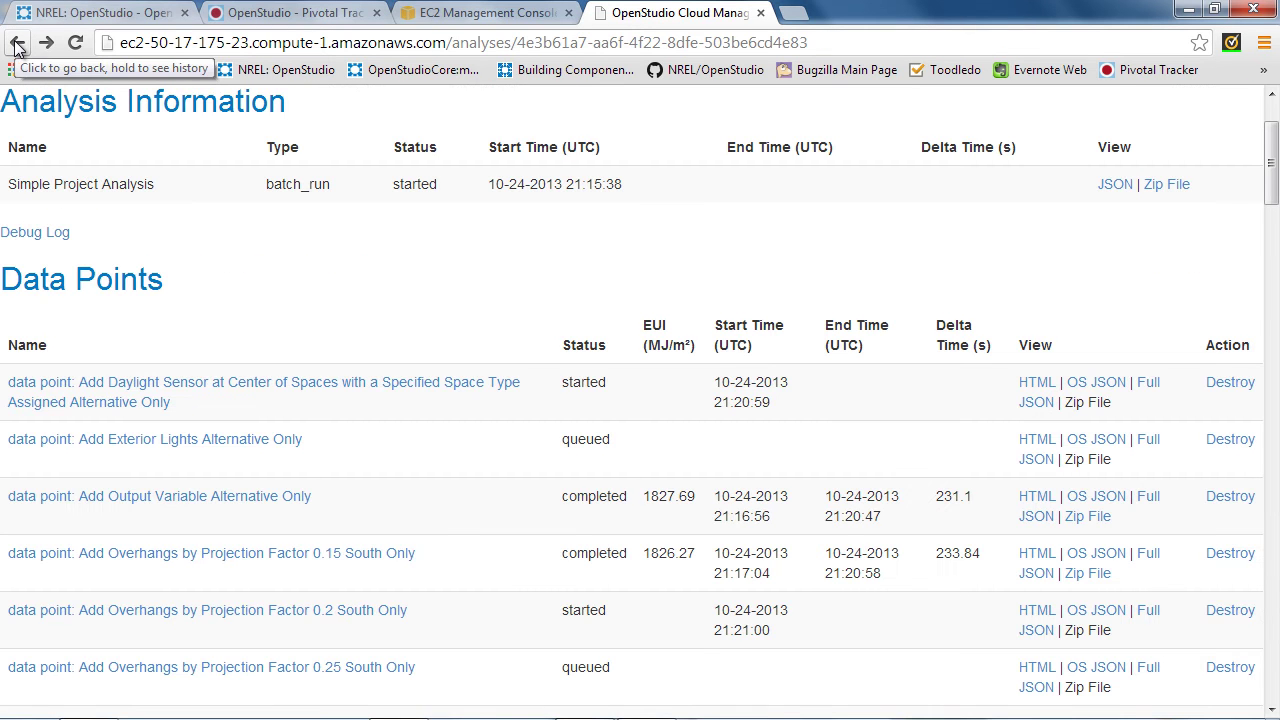
{"action": "left_click", "coordinate": [75, 43]}
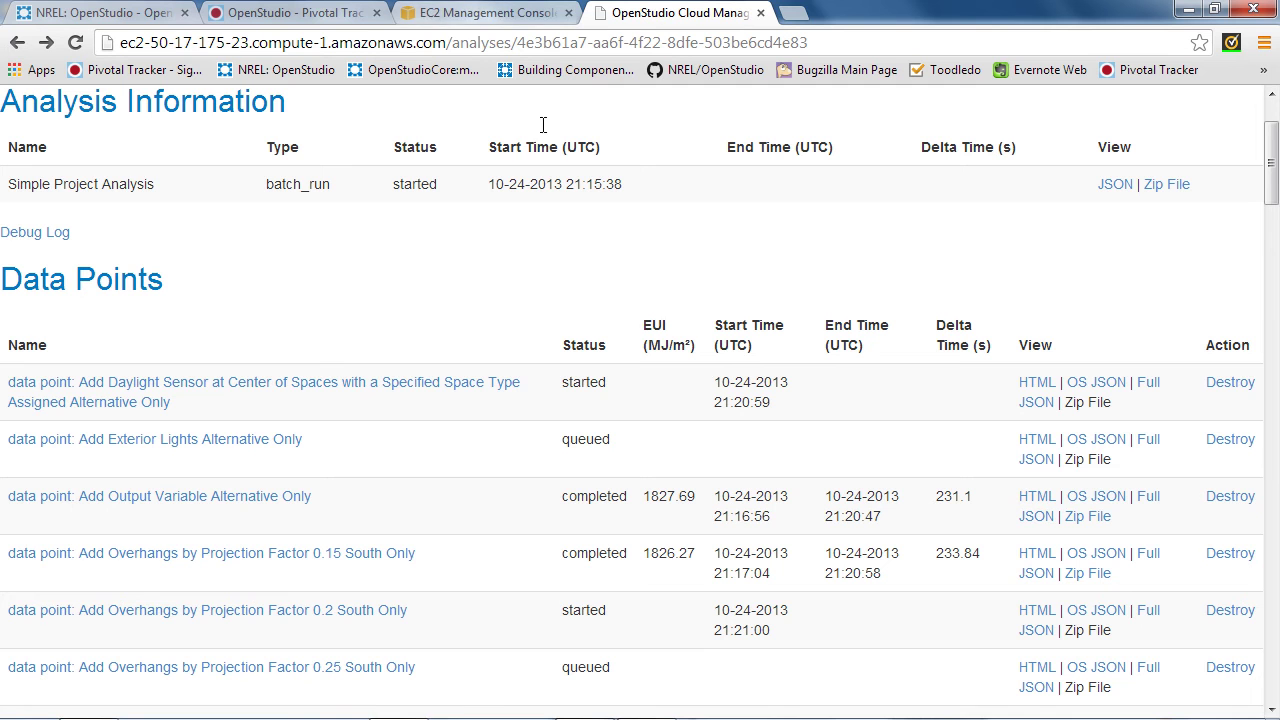
{"action": "left_click", "coordinate": [483, 16]}
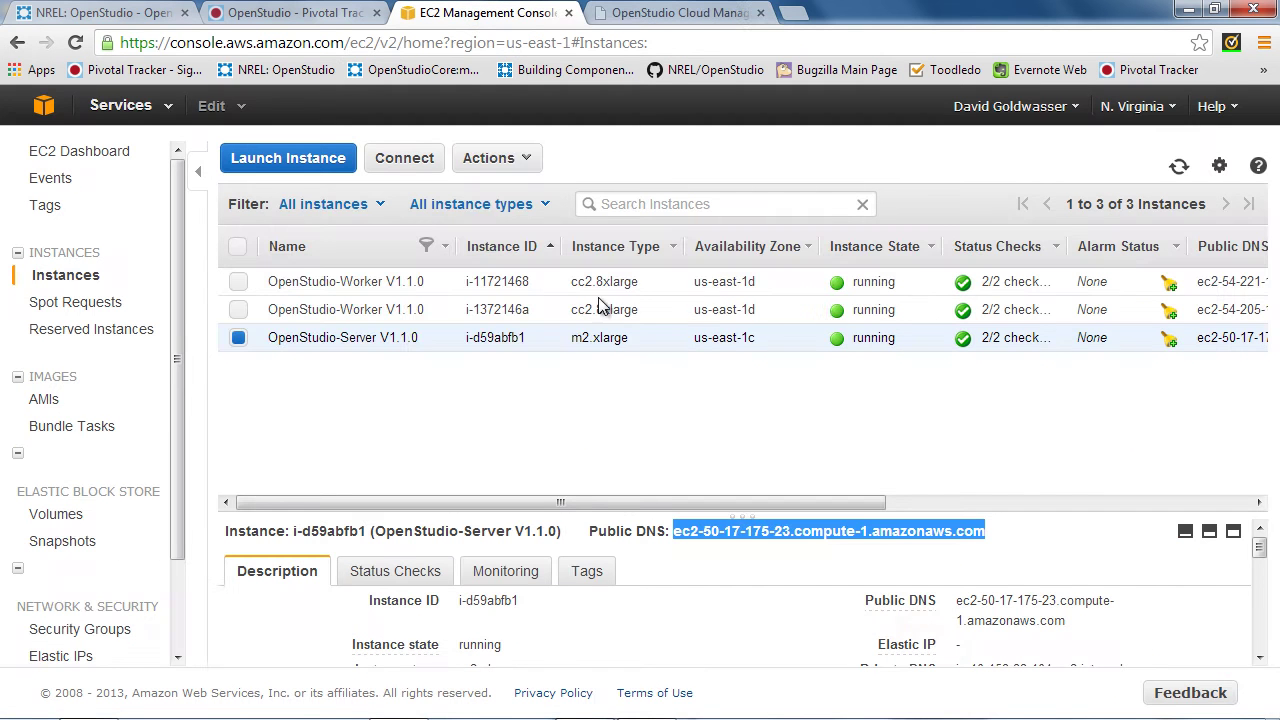
{"action": "left_click", "coordinate": [660, 405]}
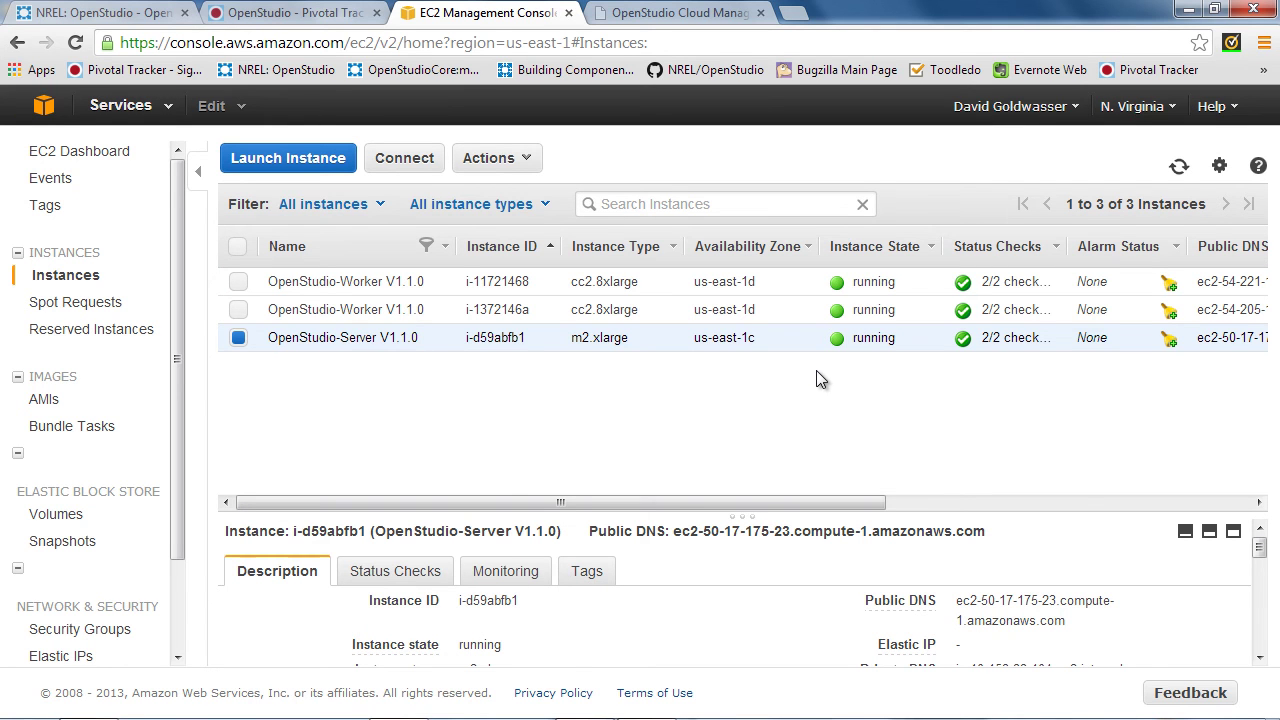
{"action": "left_click", "coordinate": [237, 248]}
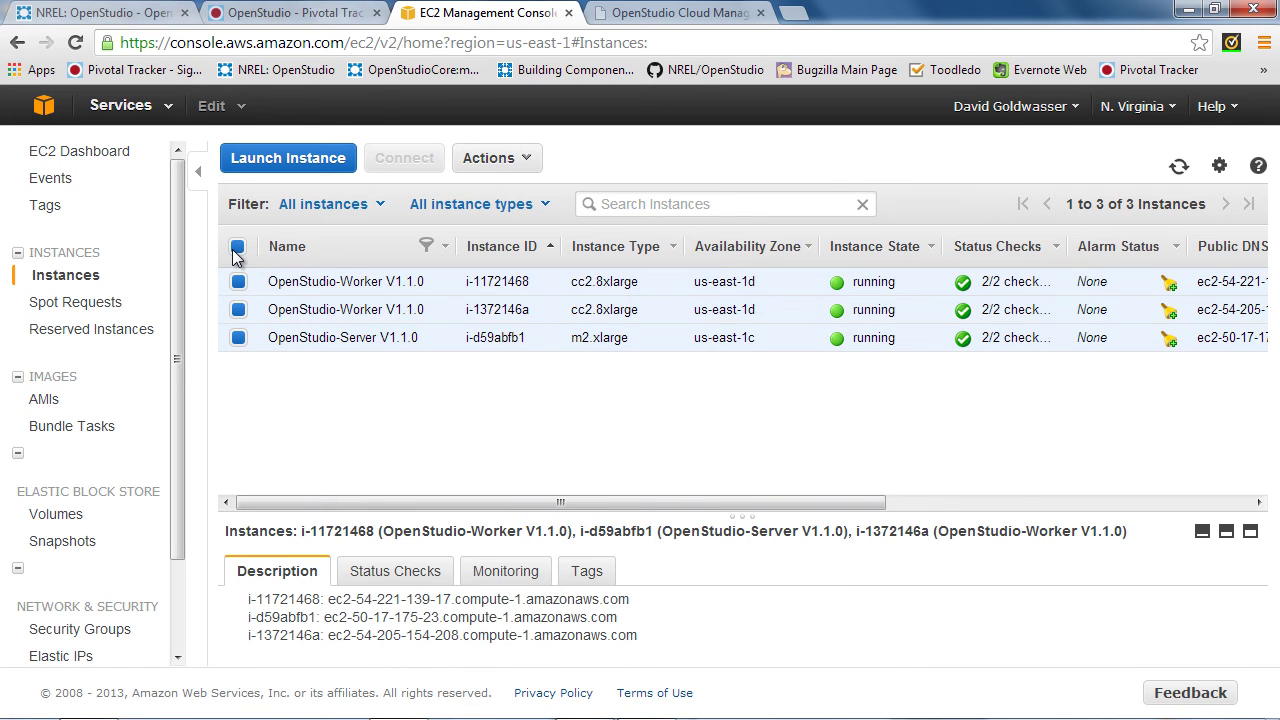
{"action": "left_click", "coordinate": [373, 208]}
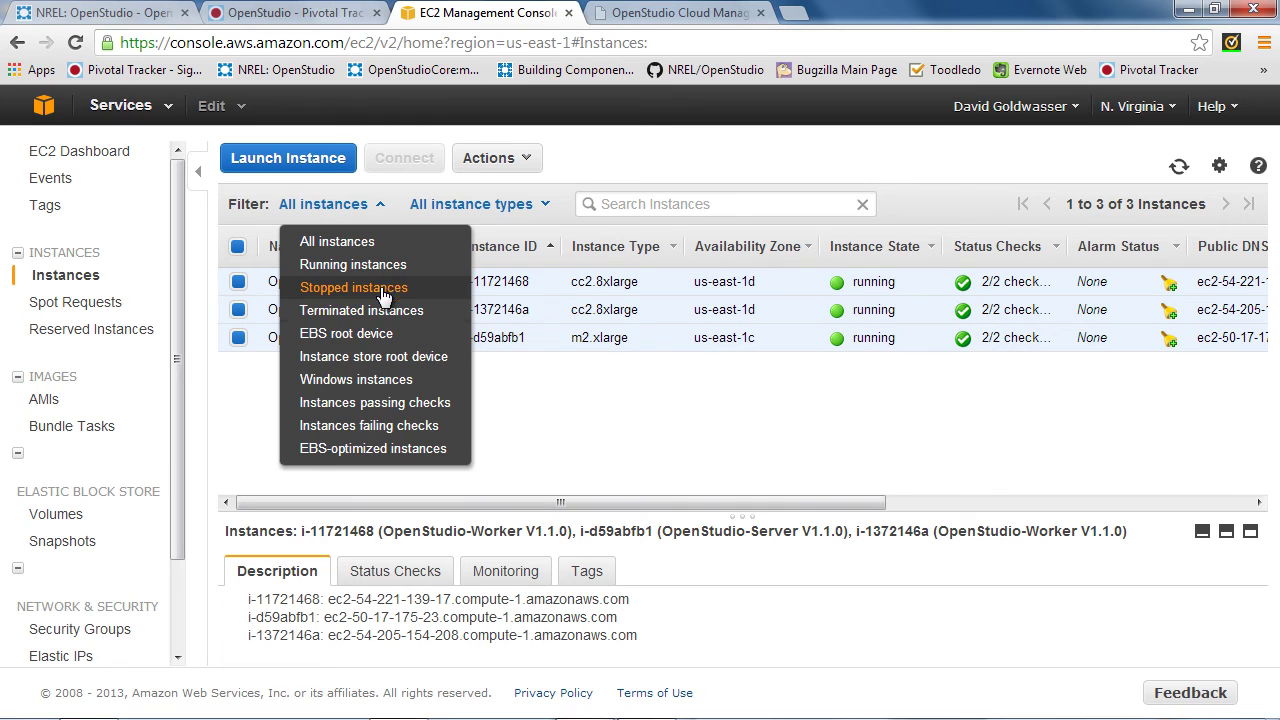
{"action": "left_click", "coordinate": [693, 404]}
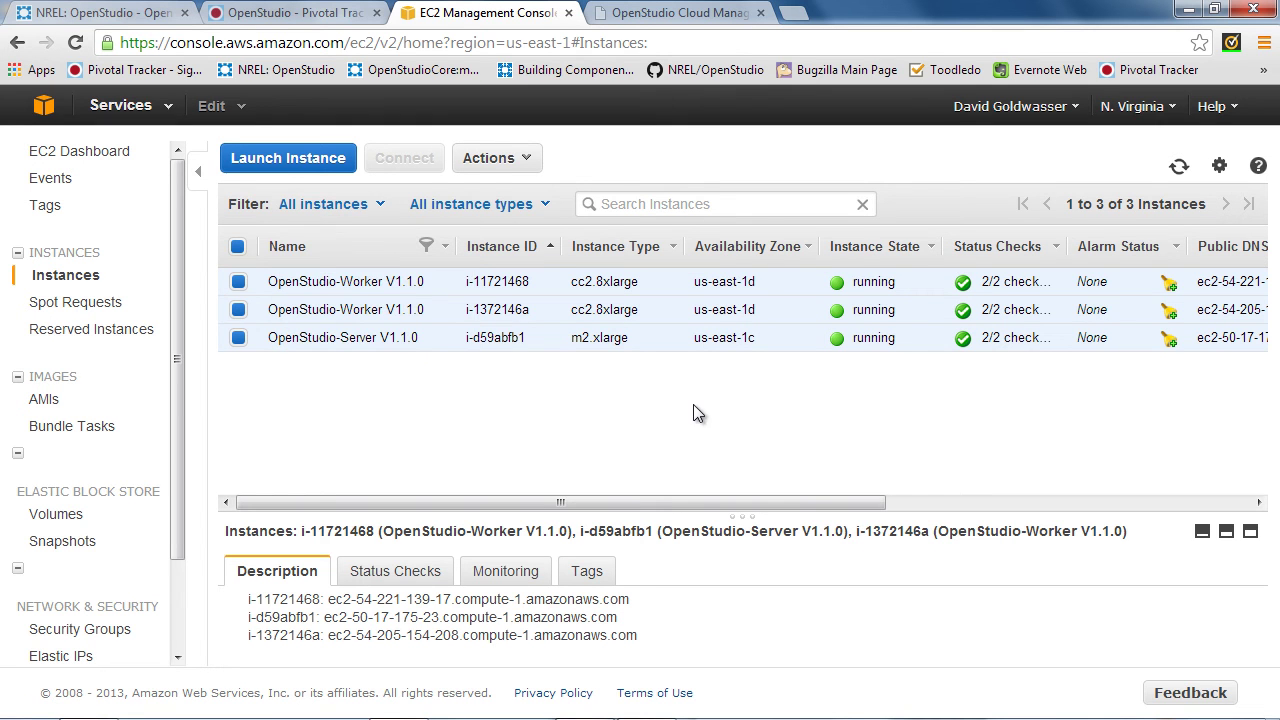
{"action": "left_click", "coordinate": [241, 249]}
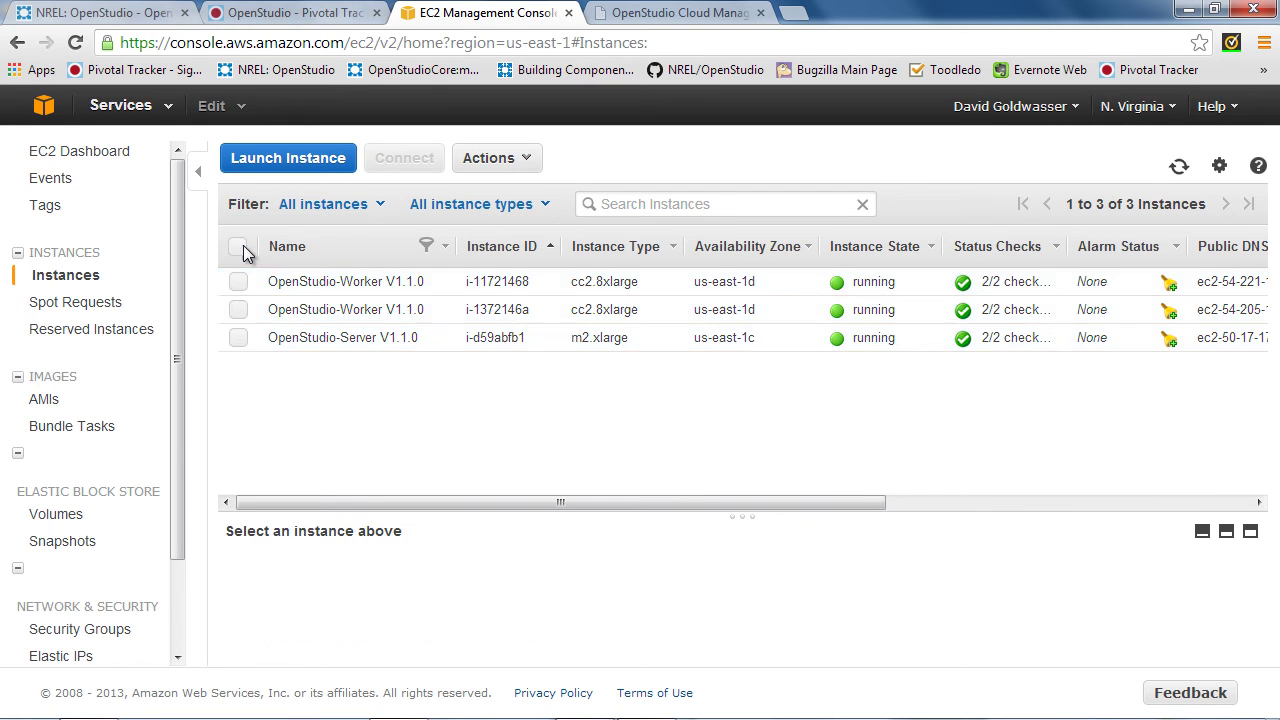
{"action": "mouse_move", "coordinate": [470, 716]}
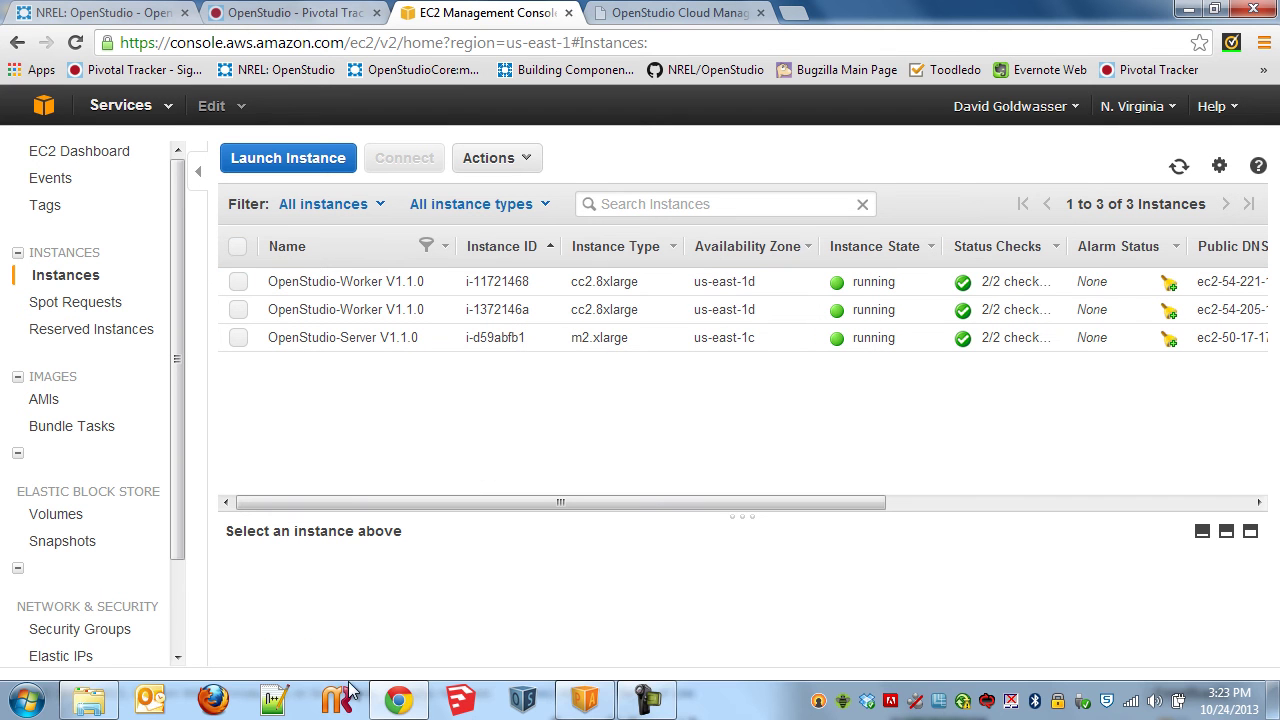
Back in PAT, expand the failed Set Ext Wall alternative to review its steps, then collapse it
{"action": "left_click", "coordinate": [594, 703]}
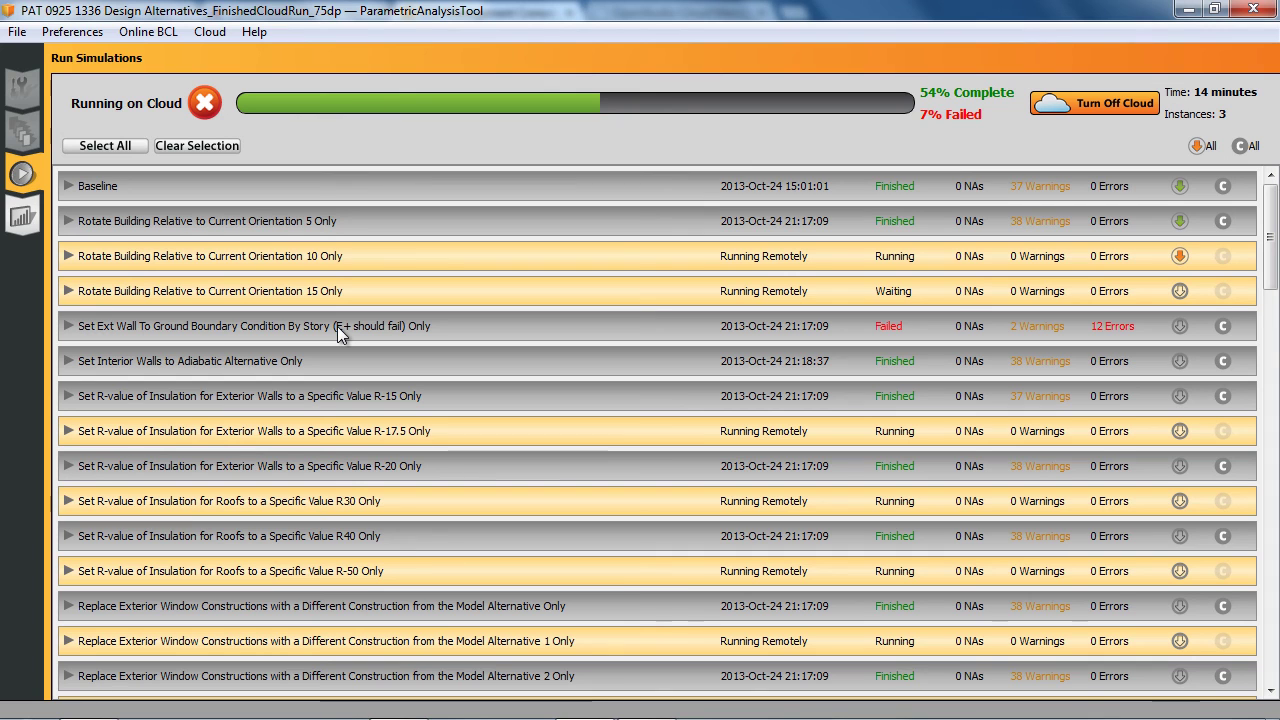
{"action": "left_click", "coordinate": [68, 326]}
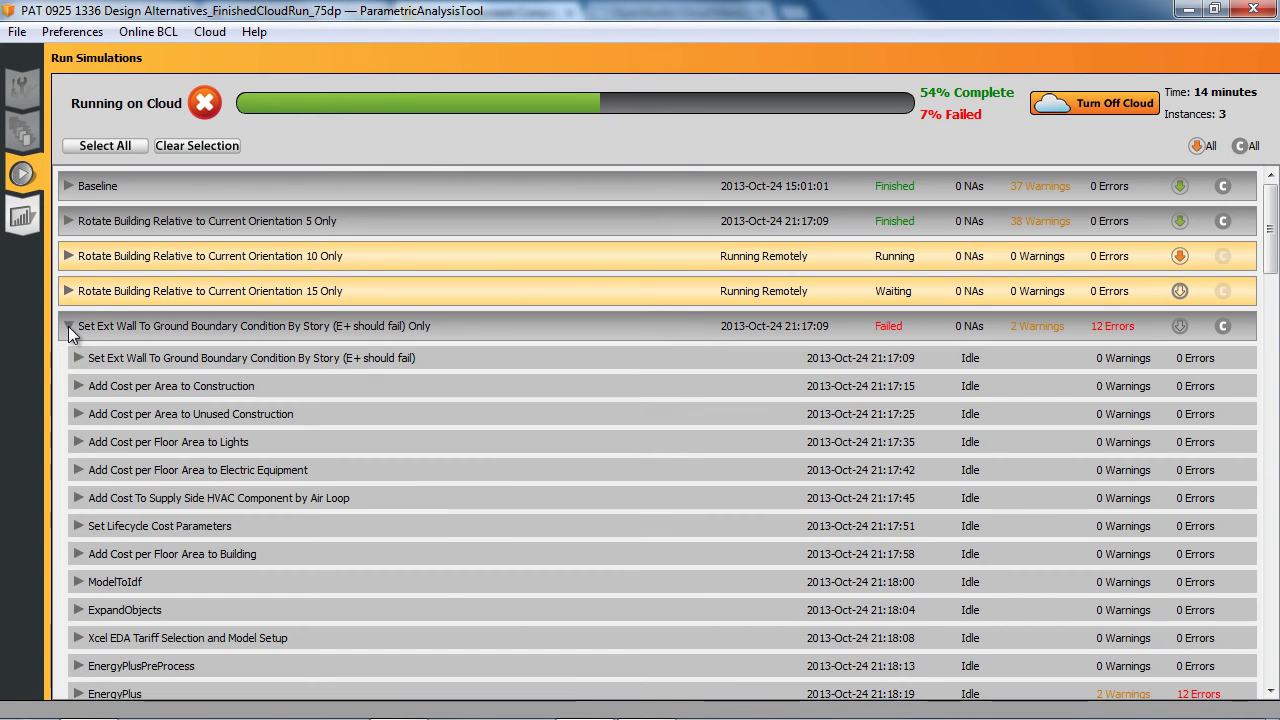
{"action": "scroll", "coordinate": [280, 484], "scroll_direction": "down", "scroll_amount": 1}
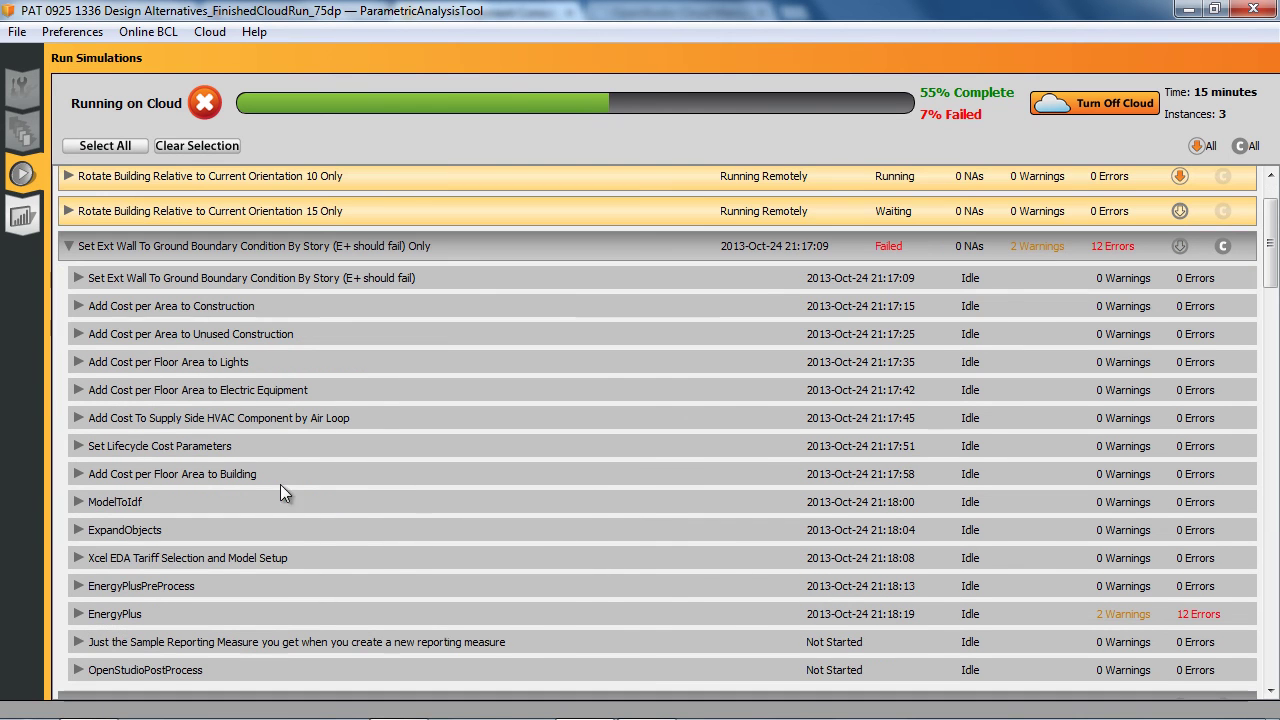
{"action": "scroll", "coordinate": [71, 327], "scroll_direction": "up", "scroll_amount": 1}
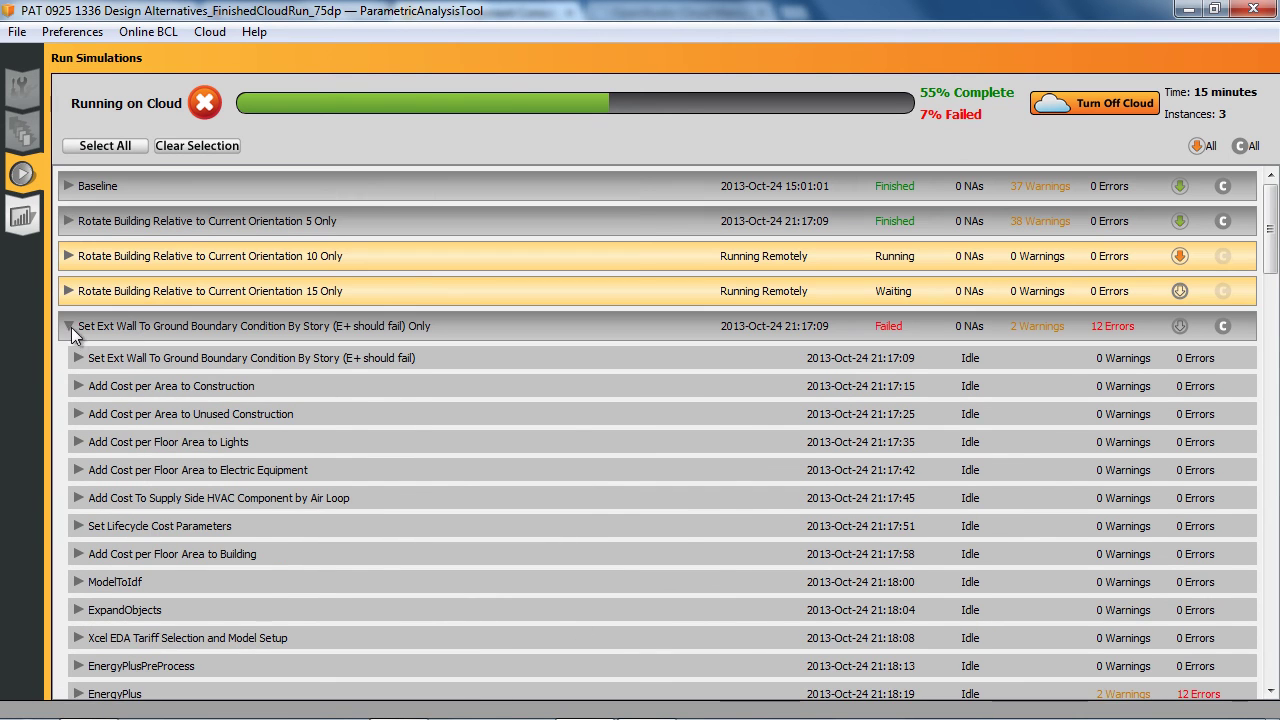
{"action": "left_click", "coordinate": [69, 326]}
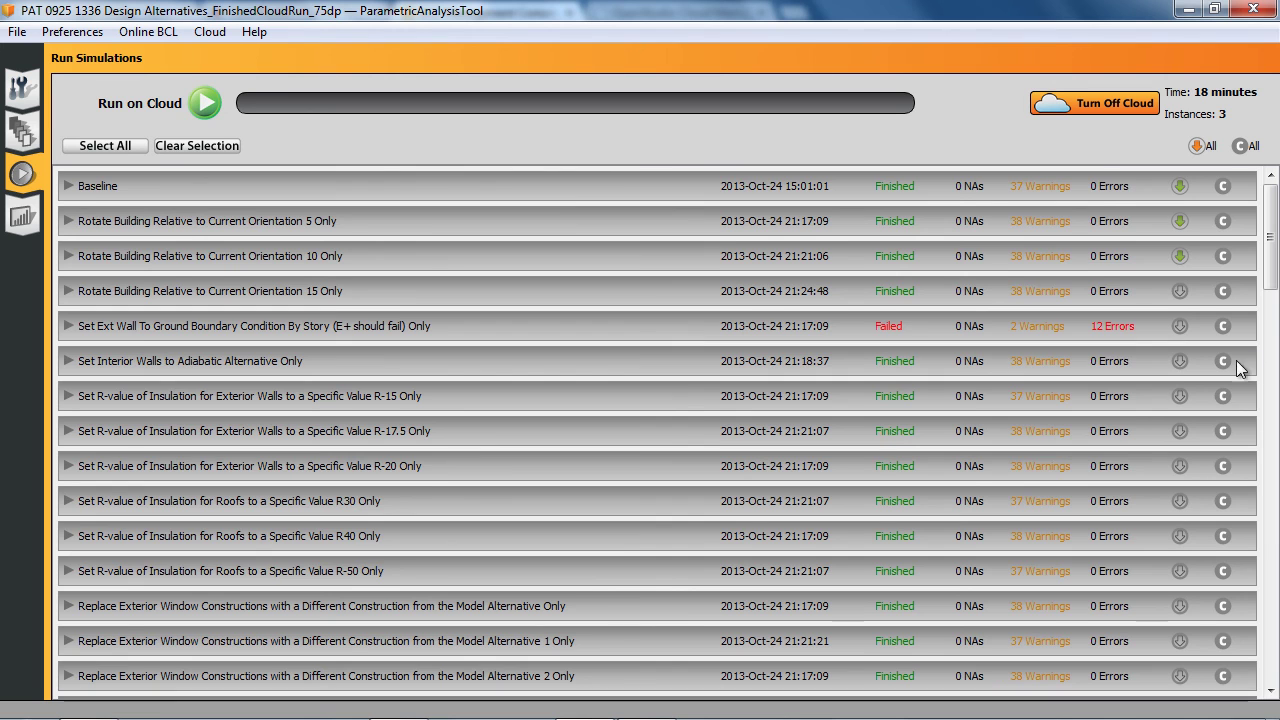
Turn off the Amazon cloud from PAT's Run Simulations page
{"action": "scroll", "coordinate": [1274, 293], "scroll_direction": "down", "scroll_amount": 2}
{"action": "left_click_drag", "start_coordinate": [1274, 293], "coordinate": [1155, 297]}
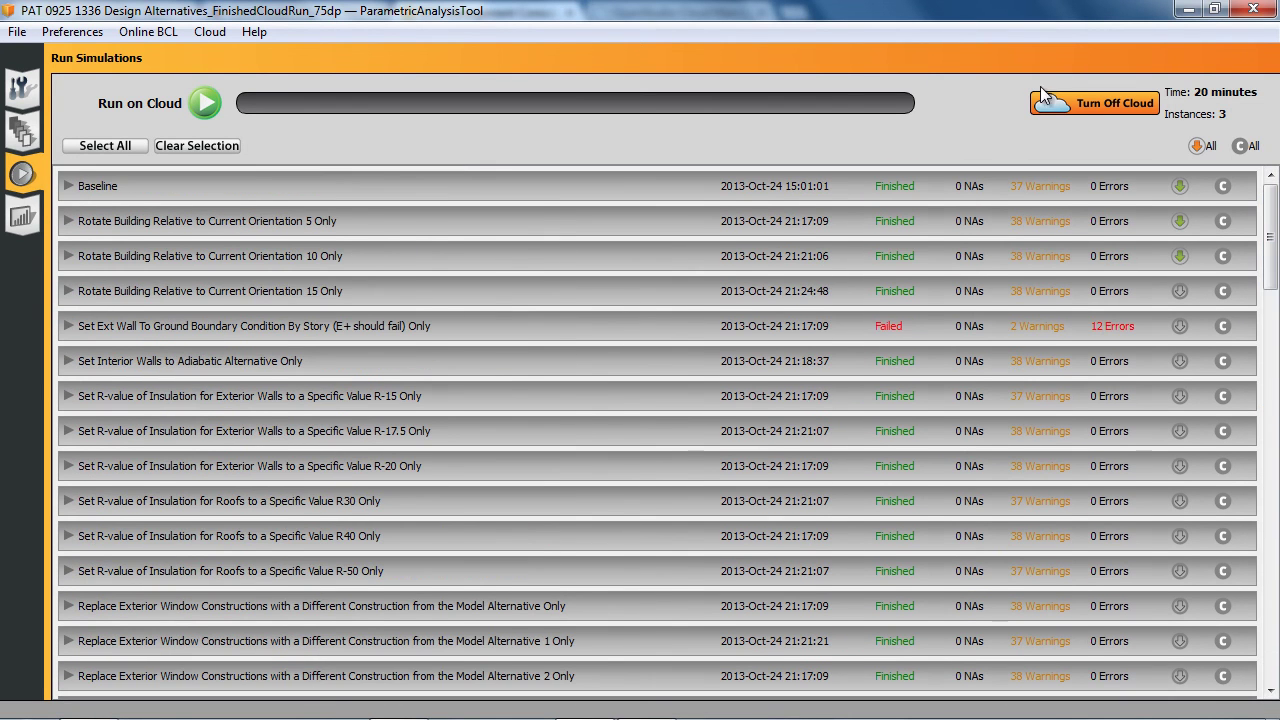
{"action": "left_click", "coordinate": [1084, 100]}
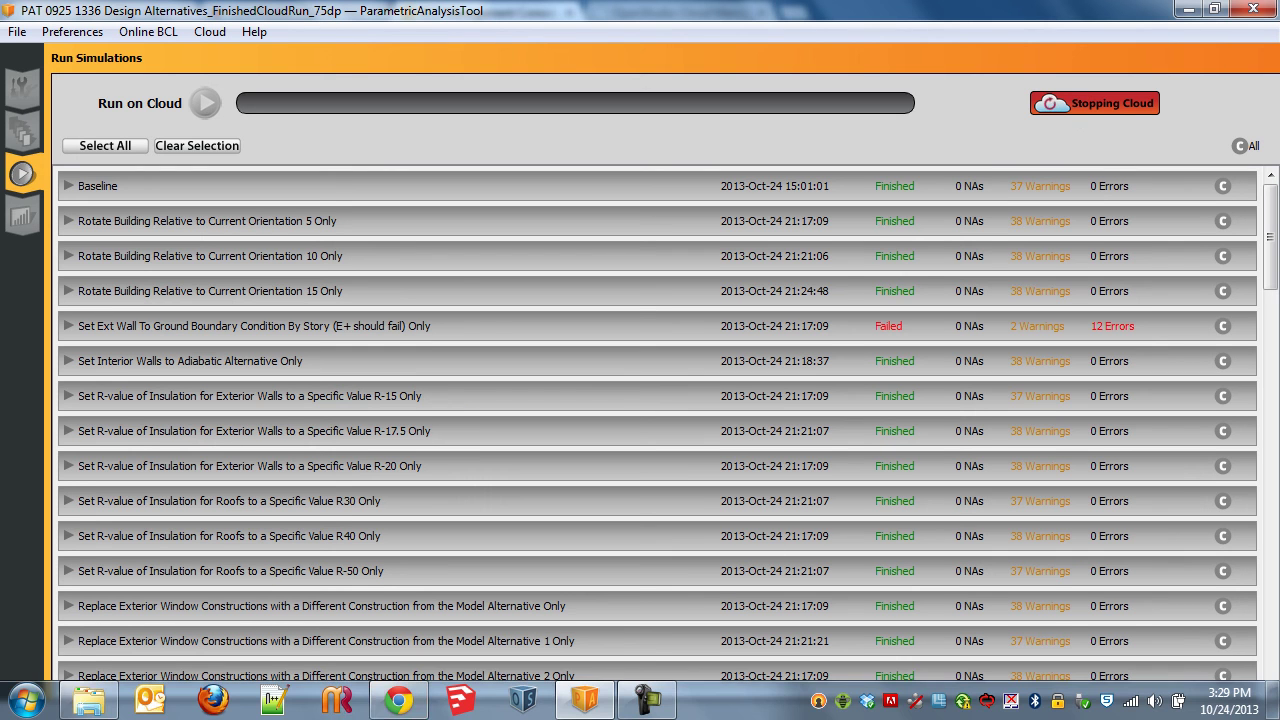
Reload the EC2 Instances page to see the server and workers shutting down, then return to PAT
{"action": "left_click", "coordinate": [399, 710]}
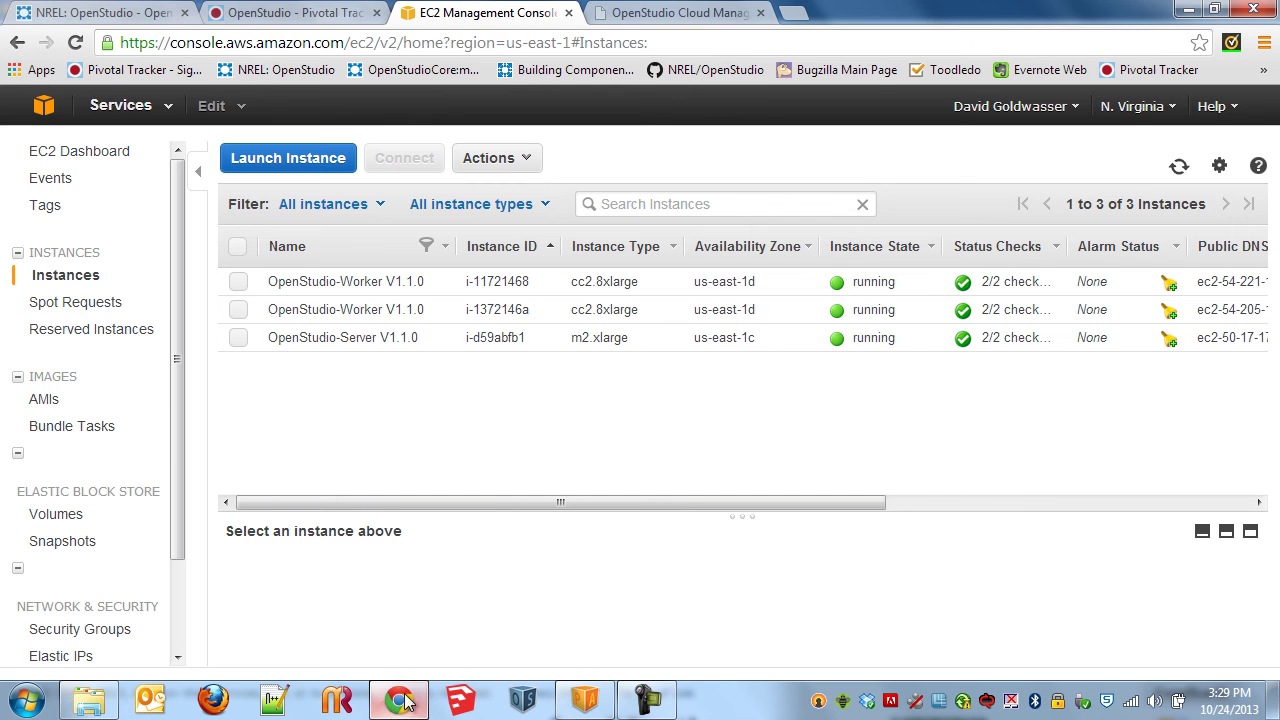
{"action": "left_click", "coordinate": [77, 44]}
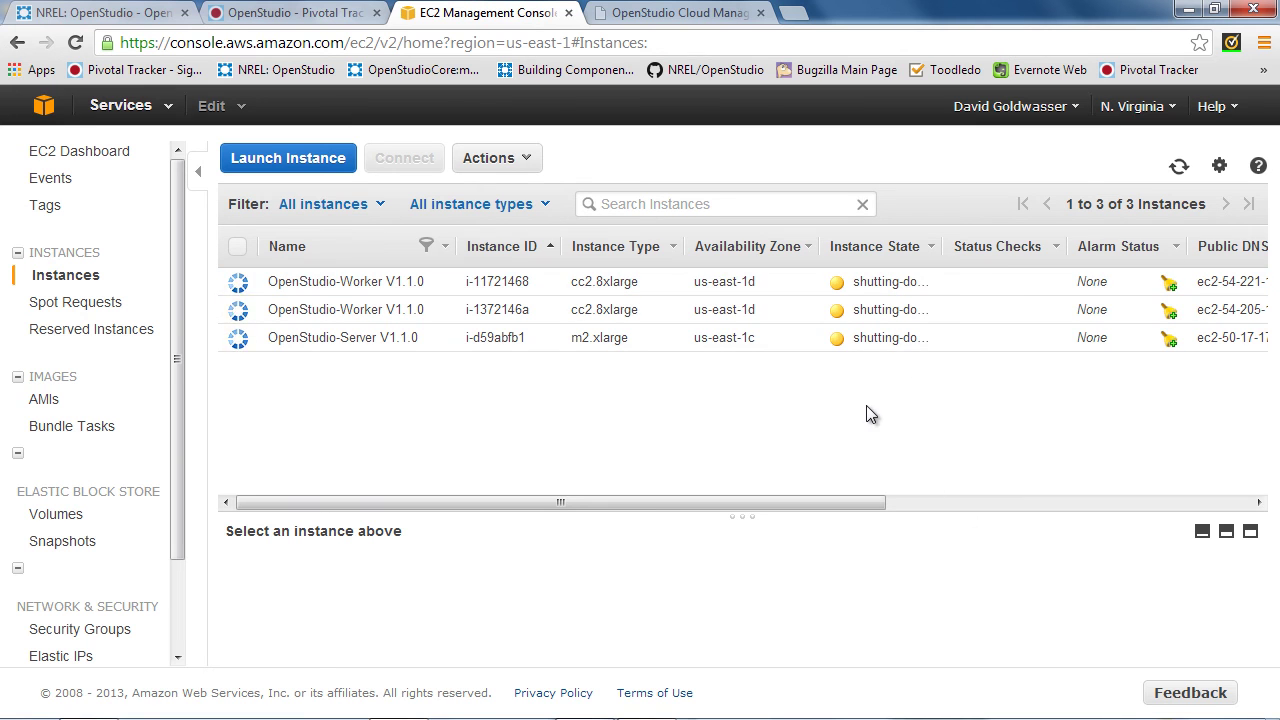
{"action": "mouse_move", "coordinate": [600, 716]}
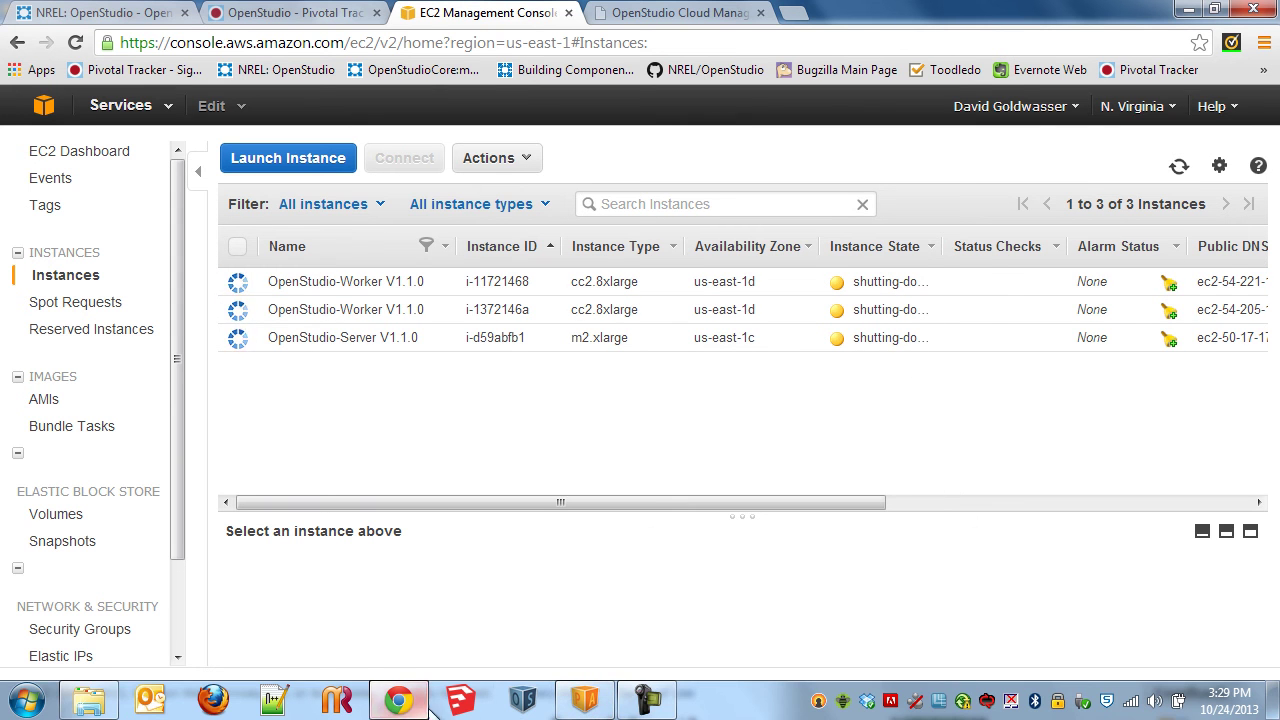
{"action": "left_click", "coordinate": [645, 700]}
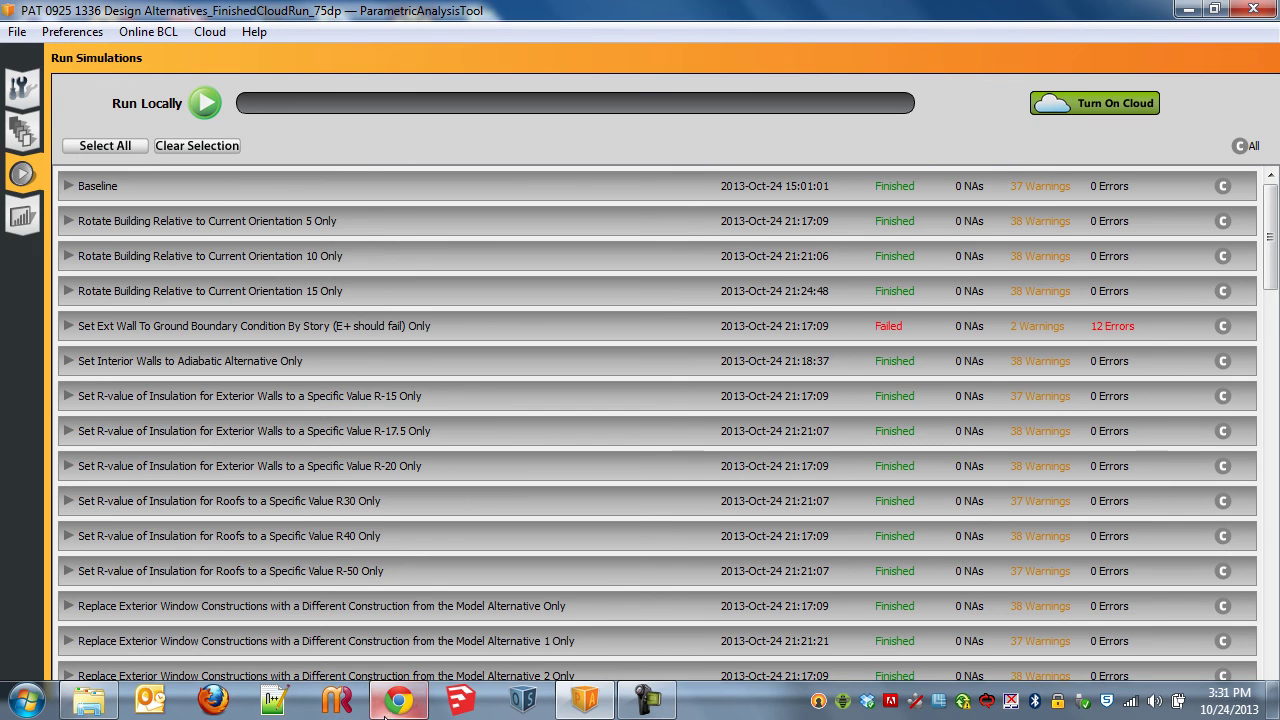
View the EC2 Instances list to confirm the m2.xlarge server and both cc2.8xlarge workers are terminated
{"action": "left_click", "coordinate": [396, 702]}
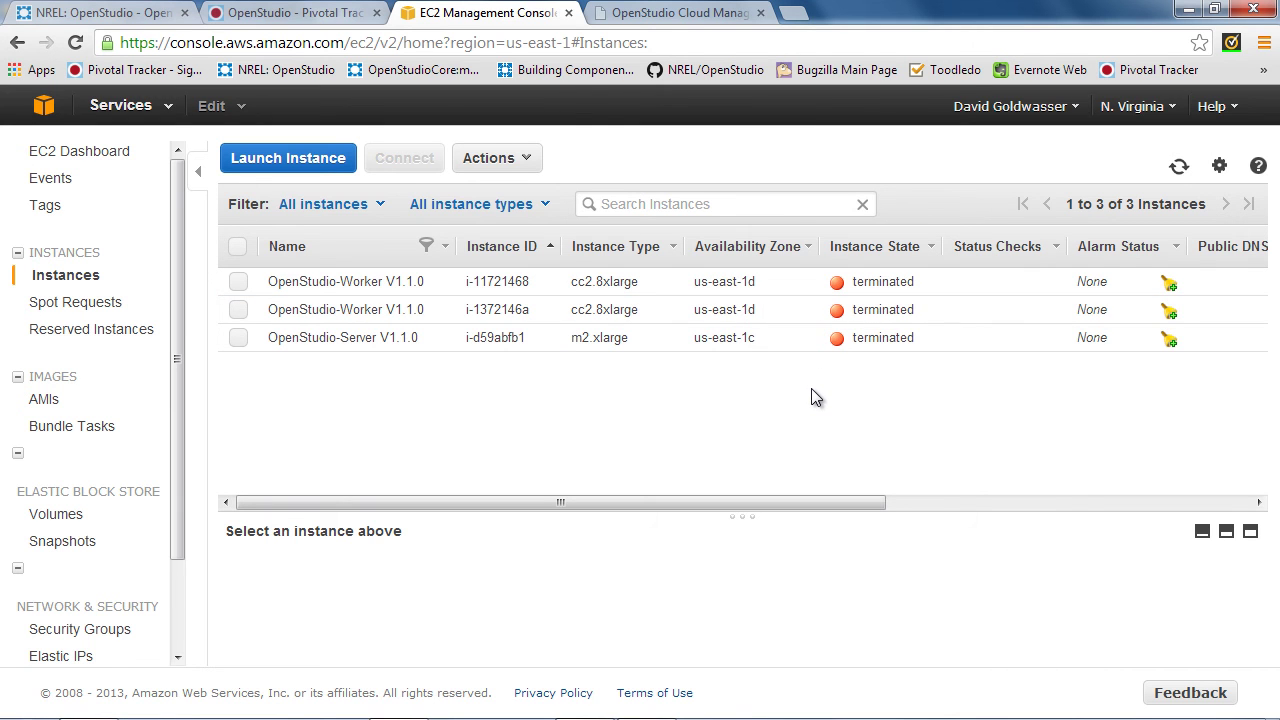
{"action": "mouse_move", "coordinate": [480, 716]}
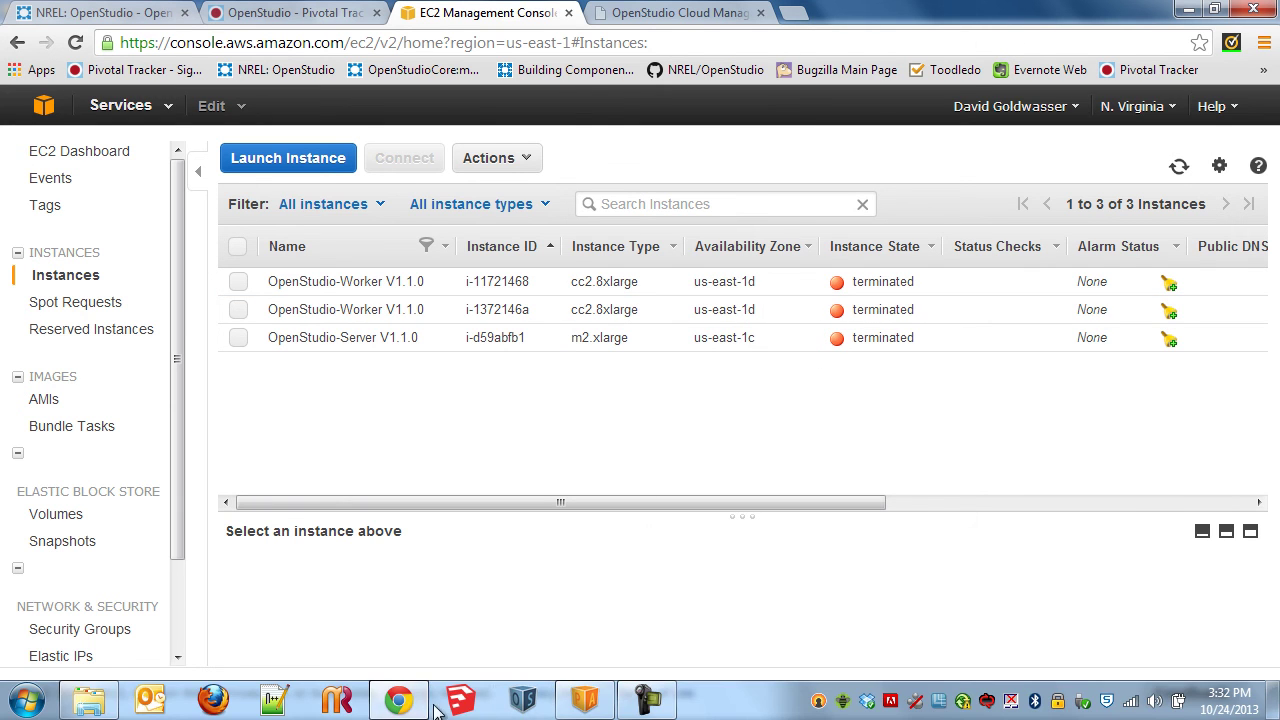
Bring PAT's Run Simulations page back to the front to review the finished results
{"action": "left_click", "coordinate": [585, 700]}
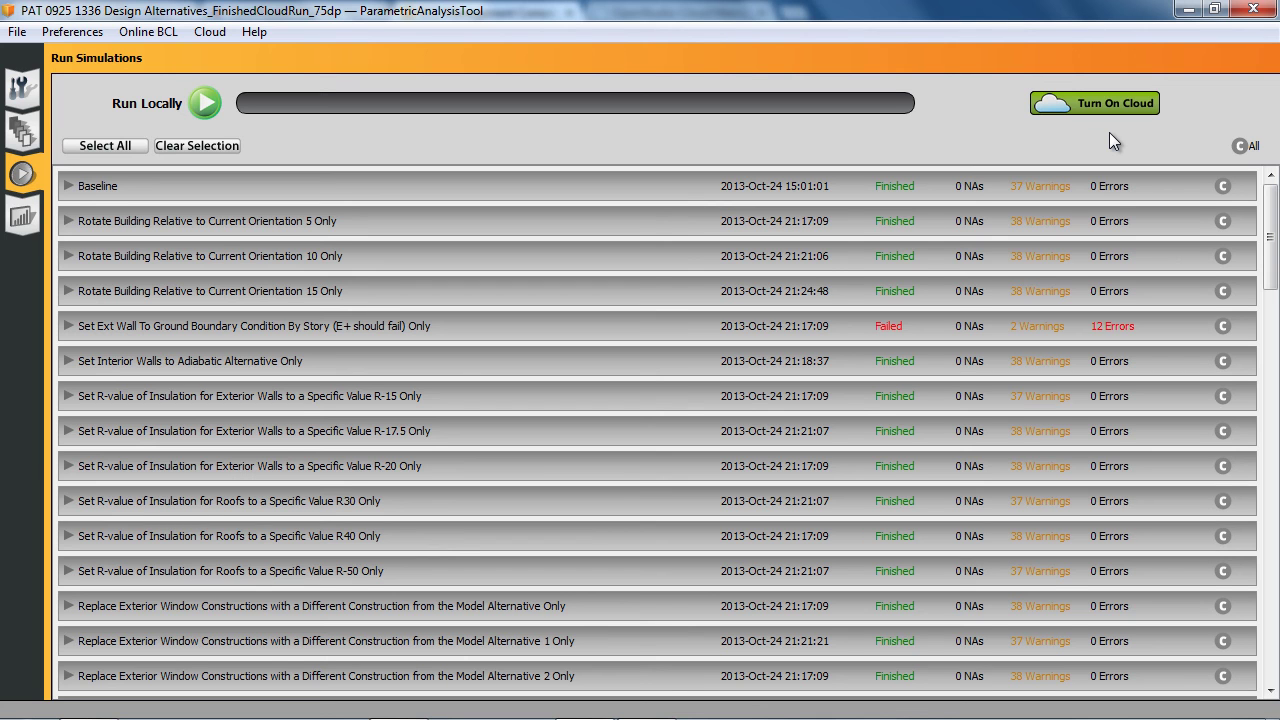
{"action": "mouse_move", "coordinate": [585, 708]}
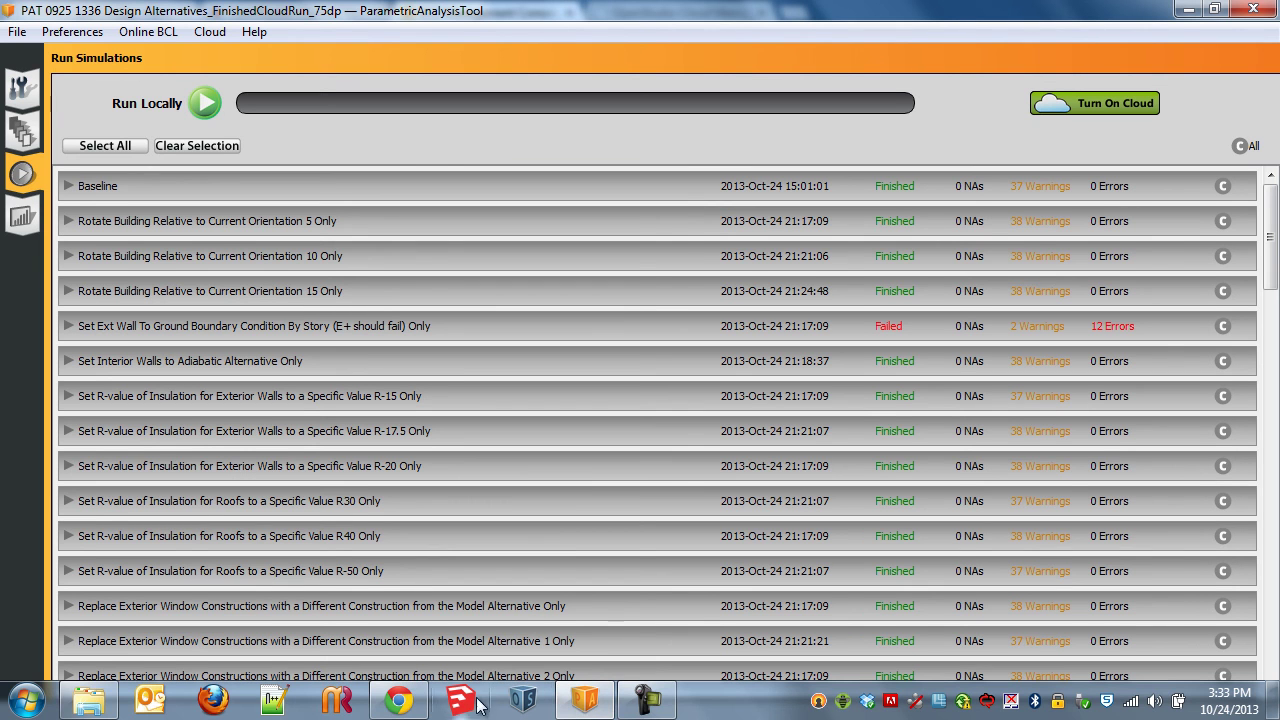